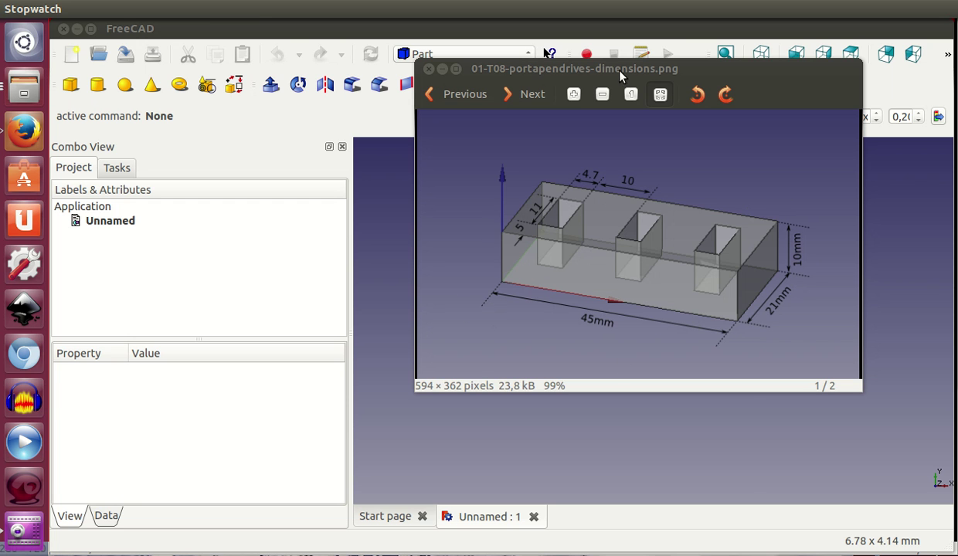
Move the reference dimensions drawing aside and close it
{"action": "left_click_drag", "start_coordinate": [599, 68], "coordinate": [951, 106]}
{"action": "key", "text": "ctrl+w"}
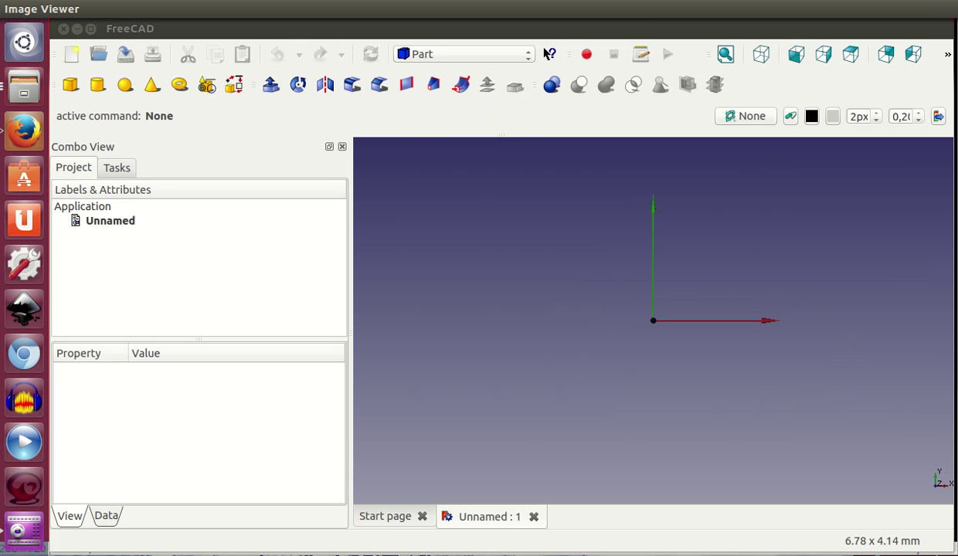
Add a Part box solid and show its Data properties
{"action": "left_click", "coordinate": [73, 87]}
{"action": "left_click", "coordinate": [761, 61]}
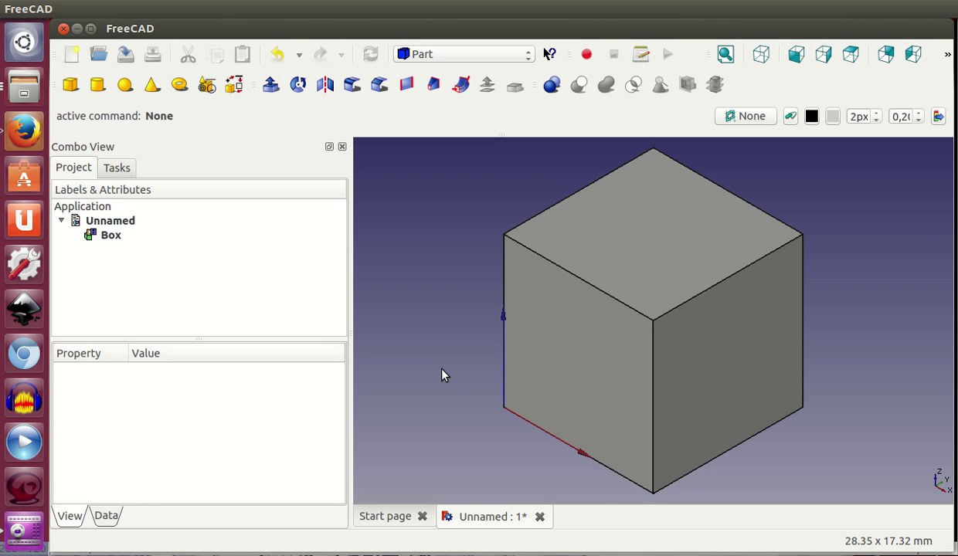
{"action": "left_click", "coordinate": [111, 235]}
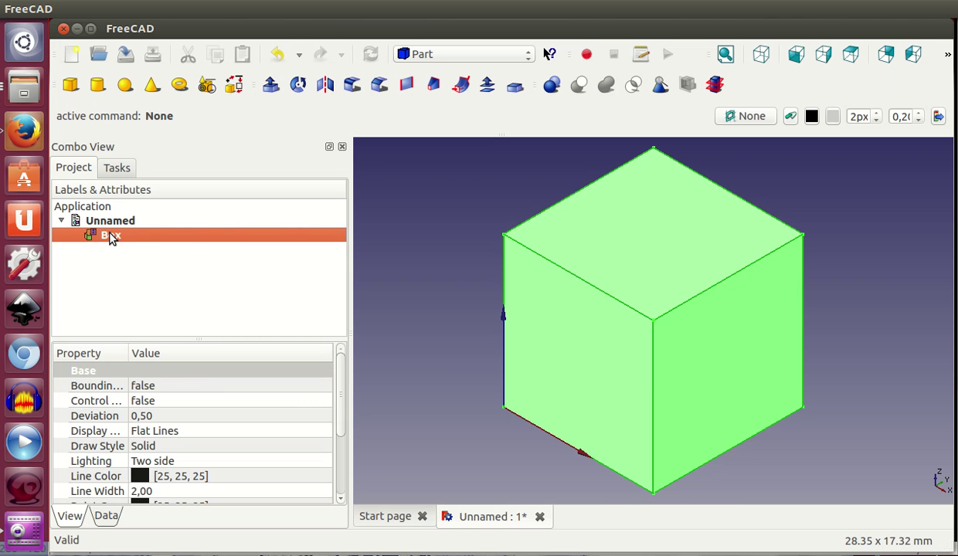
{"action": "left_click", "coordinate": [108, 516]}
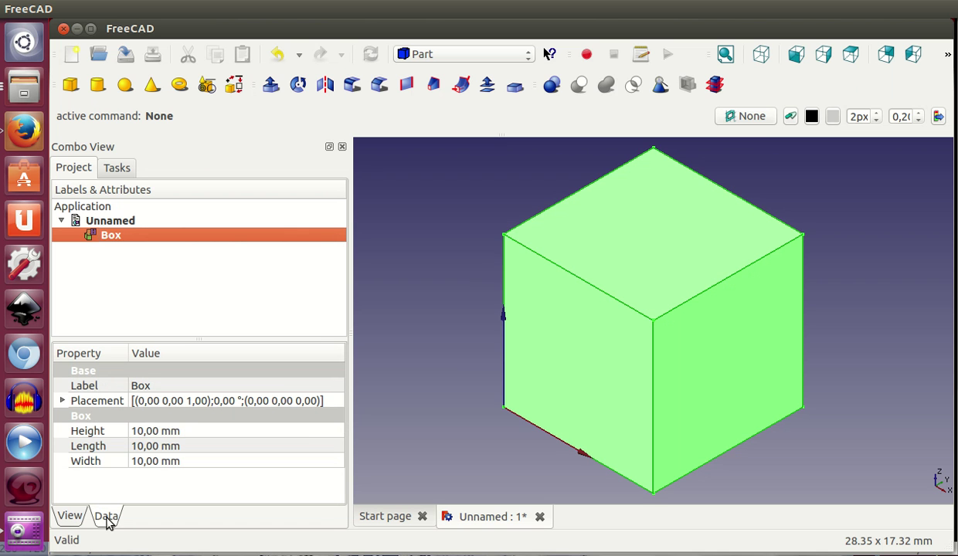
Set the box to Height 12 mm, Length 4,7 mm and Width 11 mm
{"action": "left_click", "coordinate": [141, 434]}
{"action": "left_click", "coordinate": [142, 432]}
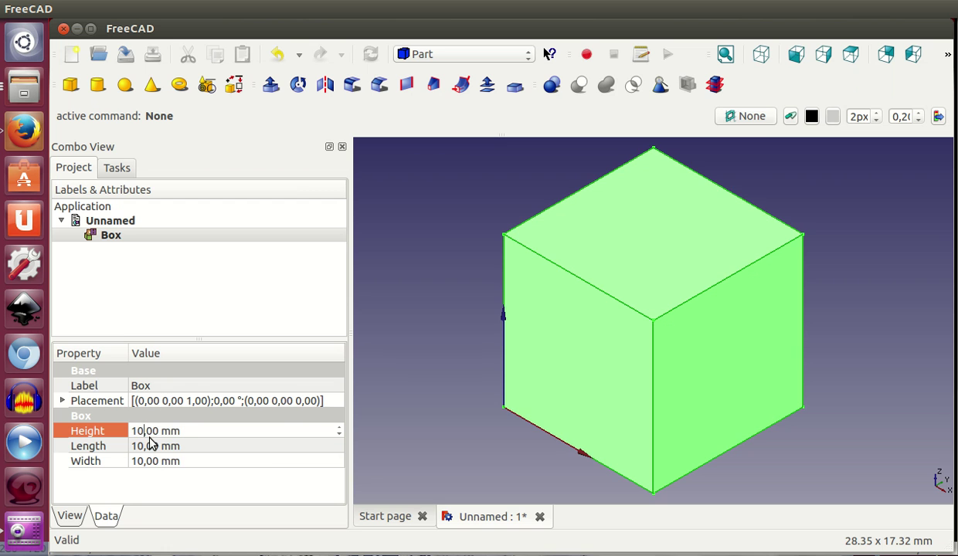
{"action": "key", "text": "BackSpace"}
{"action": "type", "text": "2"}
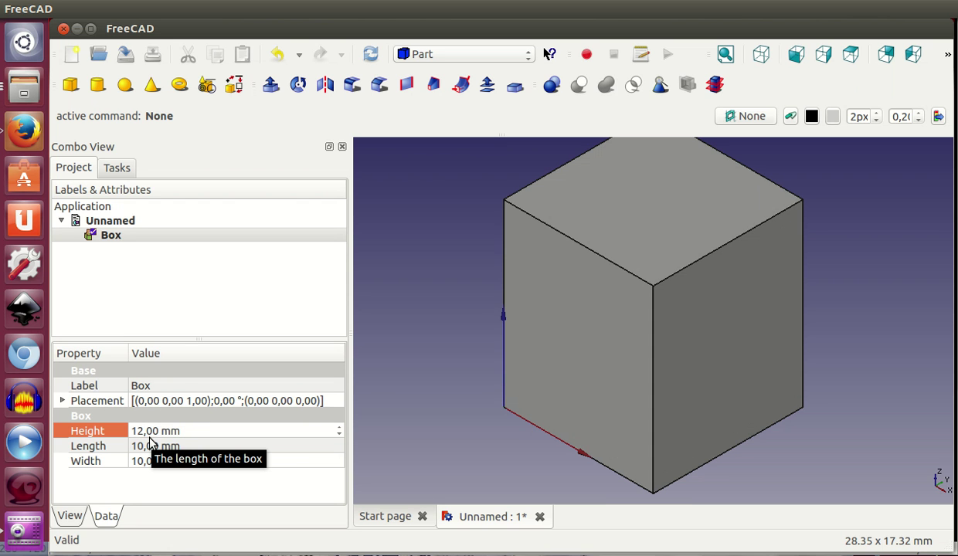
{"action": "left_click", "coordinate": [202, 448]}
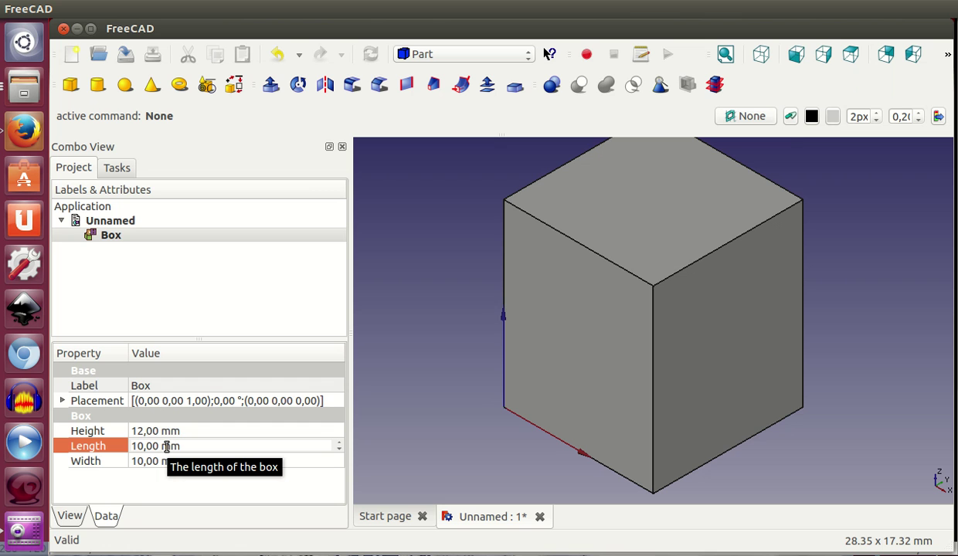
{"action": "key", "text": "BackSpace"}
{"action": "key", "text": "BackSpace"}
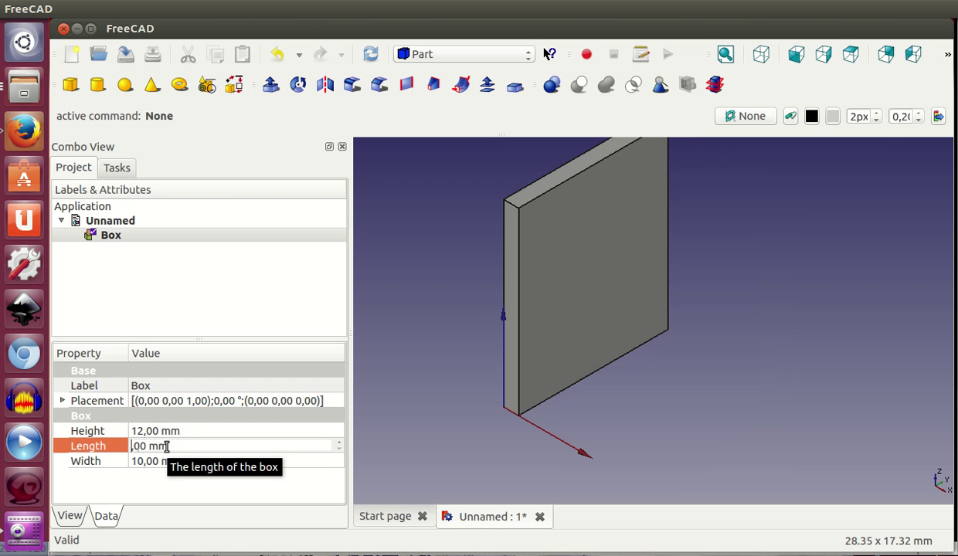
{"action": "type", "text": "4,"}
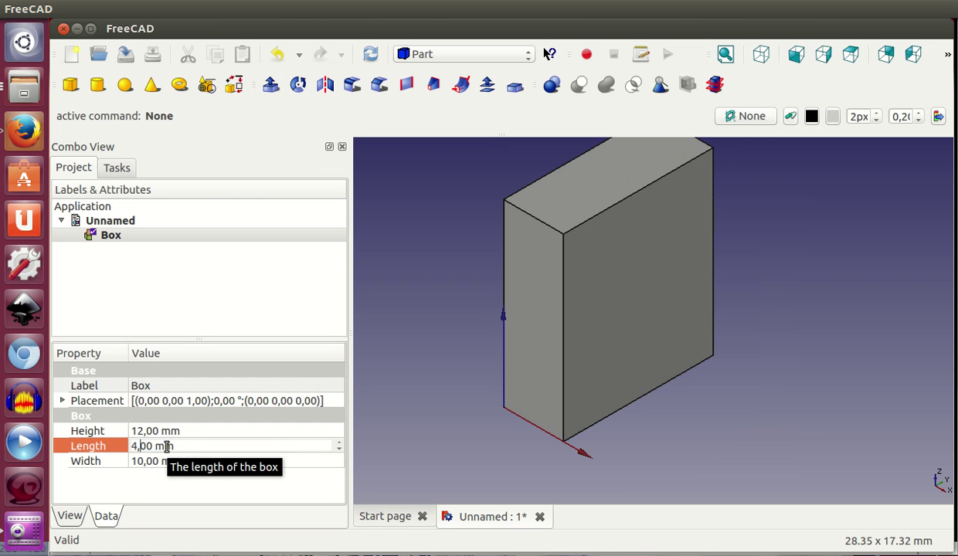
{"action": "type", "text": "7"}
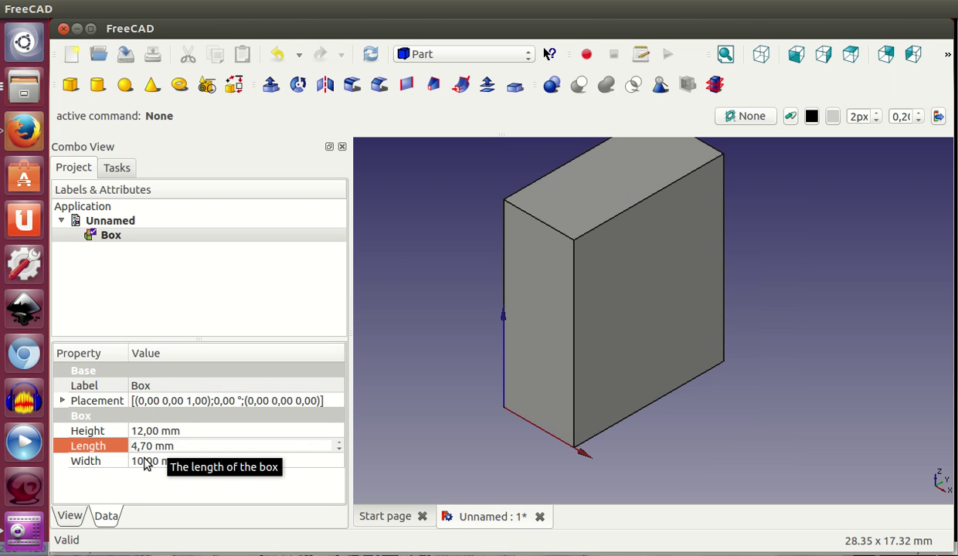
{"action": "left_click", "coordinate": [144, 461]}
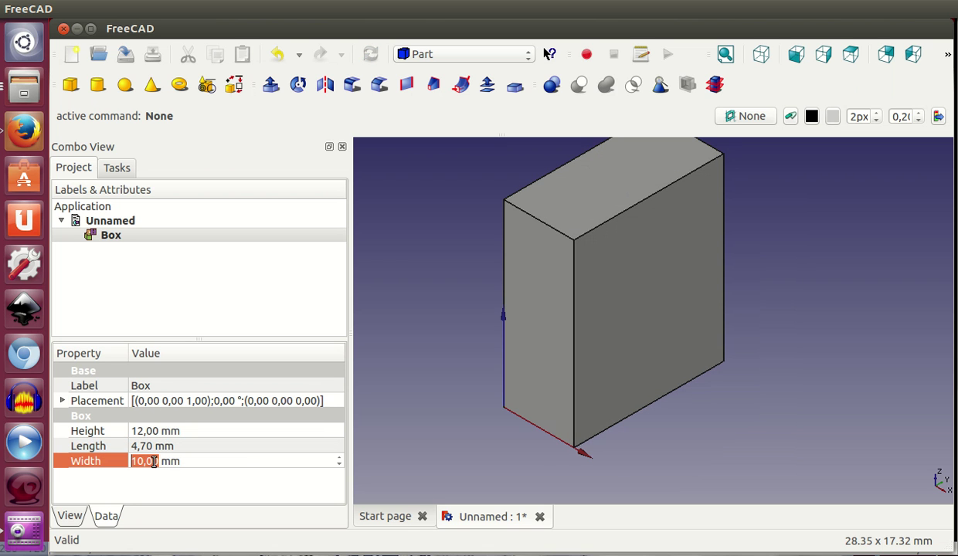
{"action": "type", "text": "11"}
{"action": "key", "text": "Return"}
Fit the box in the view and select it in the model tree
{"action": "left_click", "coordinate": [726, 55]}
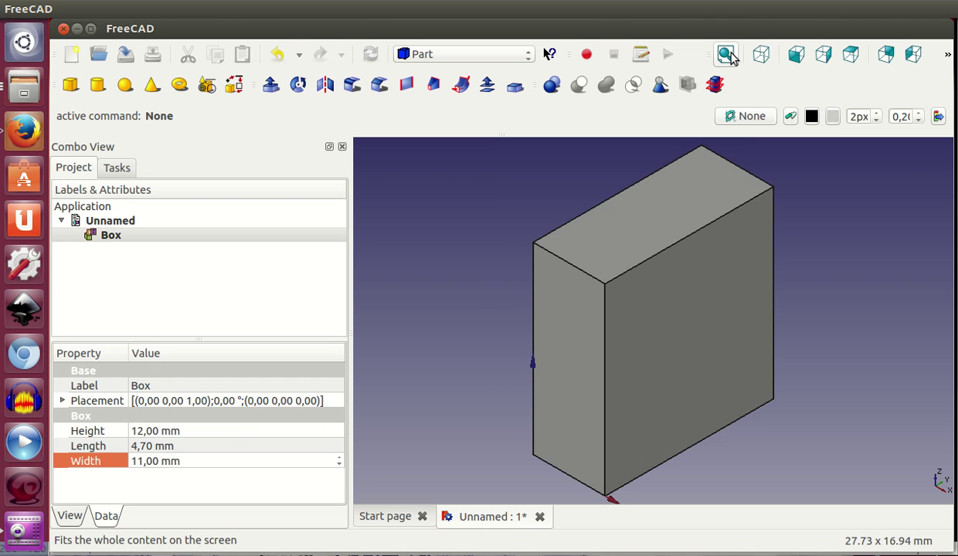
{"action": "scroll", "coordinate": [486, 299], "scroll_direction": "down", "scroll_amount": 2}
{"action": "scroll", "coordinate": [487, 300], "scroll_direction": "down", "scroll_amount": 1}
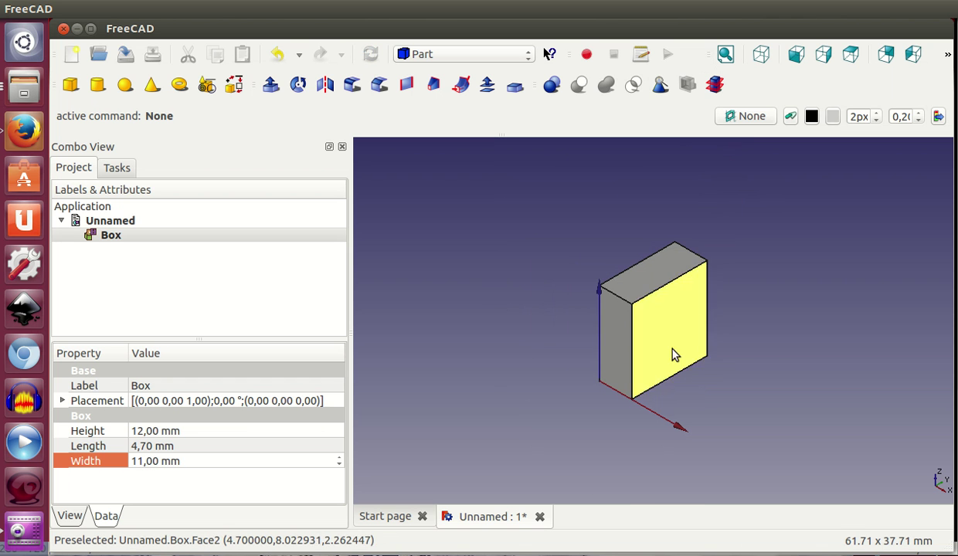
{"action": "left_click", "coordinate": [134, 237]}
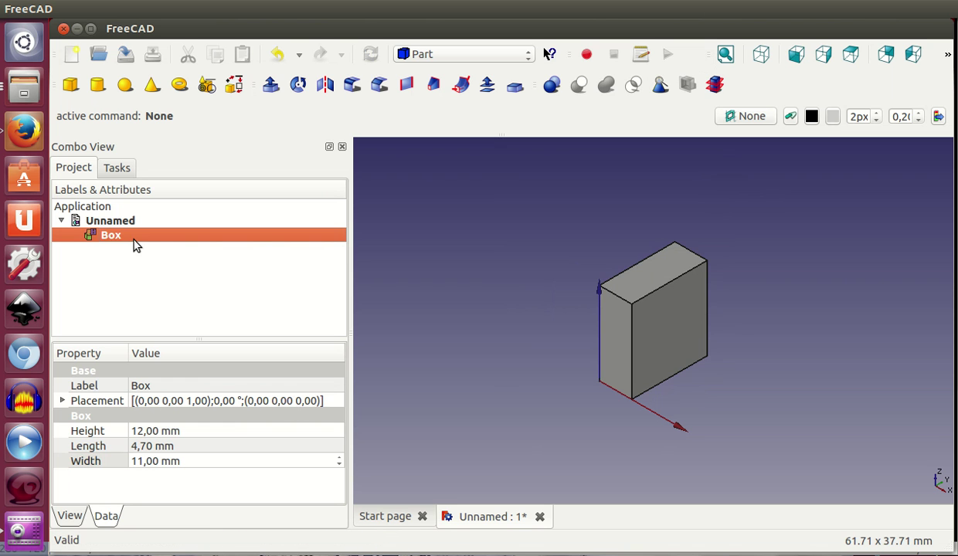
{"action": "left_click", "coordinate": [134, 241]}
Rename the box Ranura-1 and duplicate it twice into Ranura-002 and Ranura-003
{"action": "type", "text": "Ranura-1"}
{"action": "key", "text": "Return"}
{"action": "left_click", "coordinate": [99, 8]}
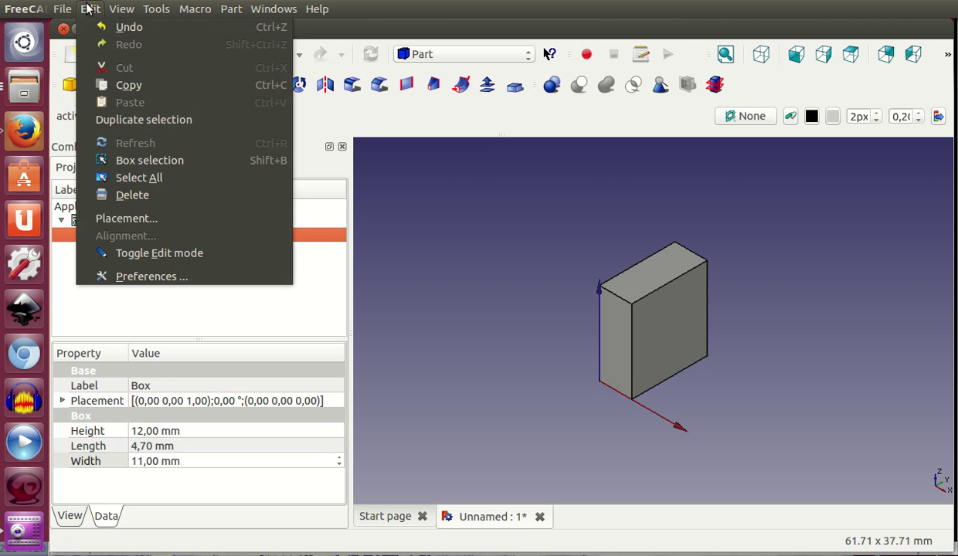
{"action": "left_click", "coordinate": [170, 119]}
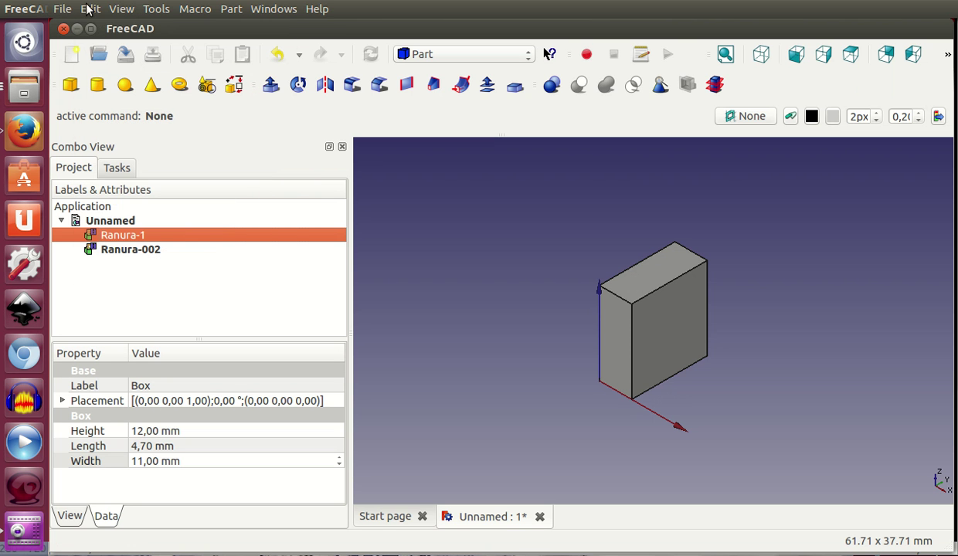
{"action": "left_click", "coordinate": [91, 8]}
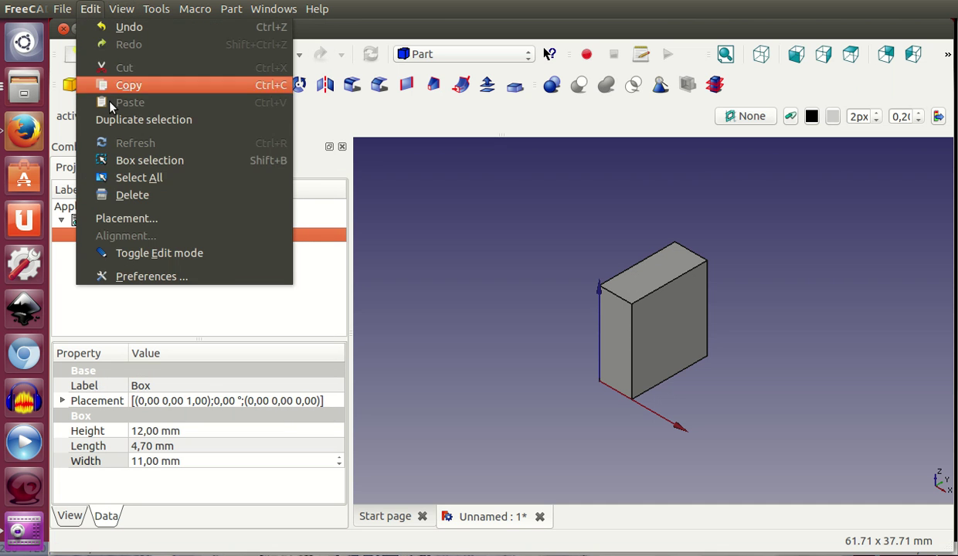
{"action": "left_click", "coordinate": [108, 117]}
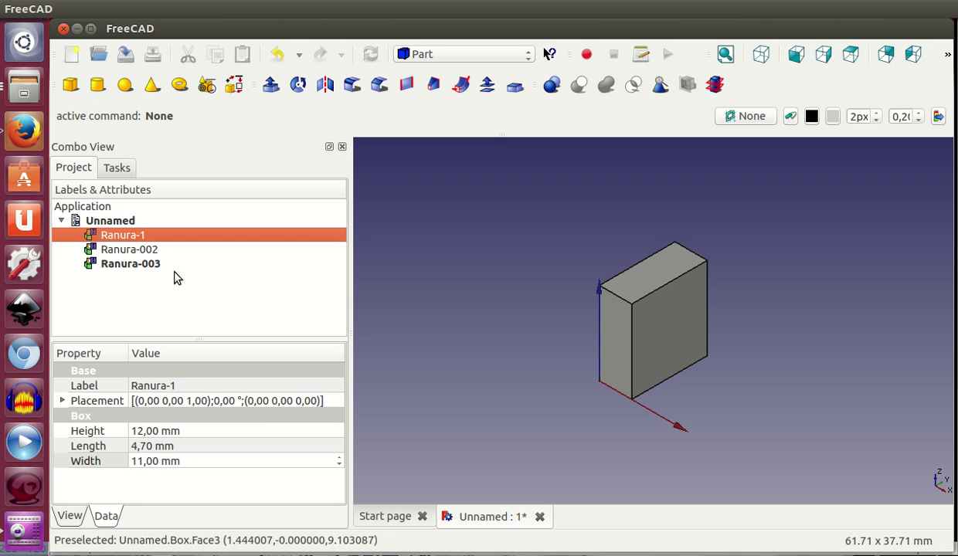
Select Ranura-002 and Ranura-003 together and open their Placement editor
{"action": "left_click", "coordinate": [142, 251]}
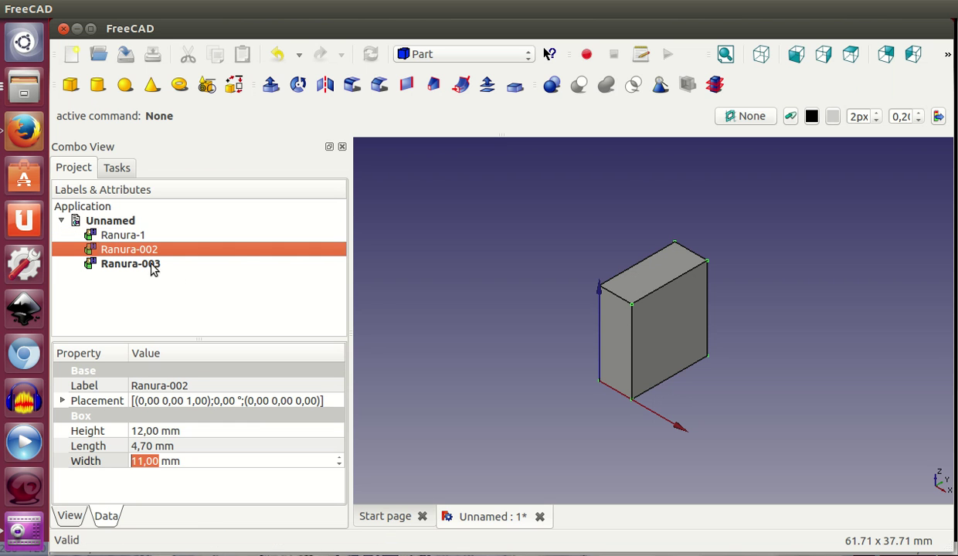
{"action": "left_click", "coordinate": [153, 265], "text": "ctrl"}
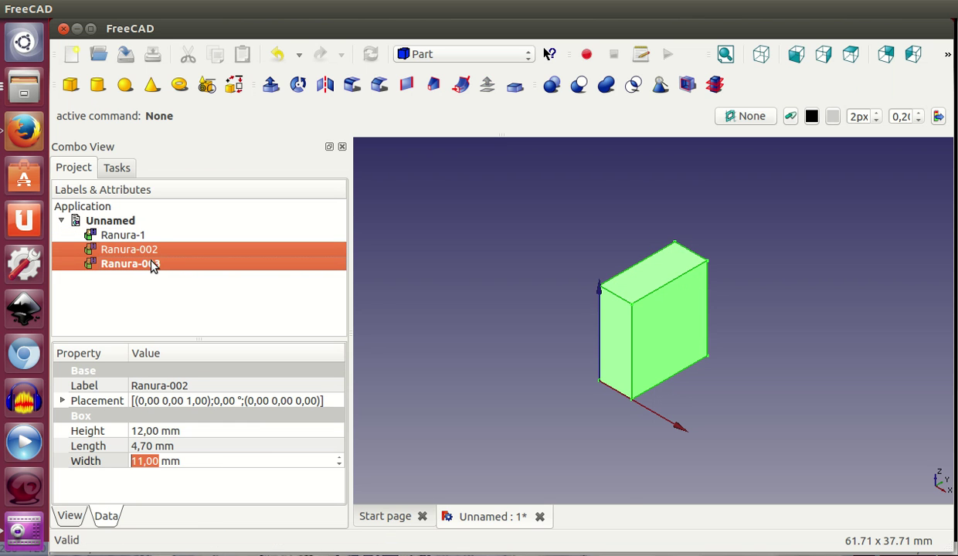
{"action": "left_click", "coordinate": [326, 401]}
{"action": "left_click", "coordinate": [326, 401]}
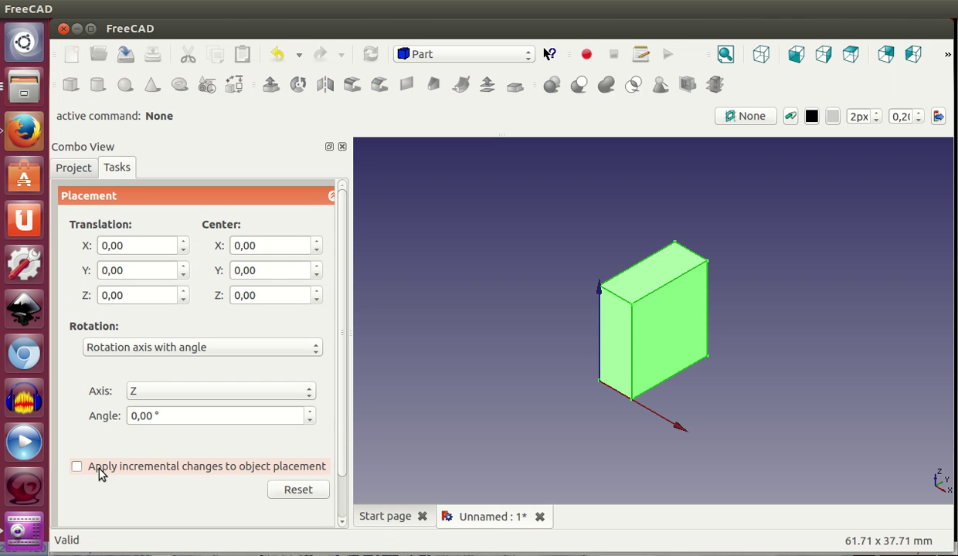
Shift Ranura-002 and Ranura-003 15 mm along X using incremental placement changes
{"action": "left_click", "coordinate": [132, 466]}
{"action": "scroll", "coordinate": [144, 246], "scroll_direction": "up", "scroll_amount": 1}
{"action": "scroll", "coordinate": [144, 246], "scroll_direction": "up", "scroll_amount": 1}
{"action": "scroll", "coordinate": [145, 245], "scroll_direction": "up", "scroll_amount": 1}
{"action": "scroll", "coordinate": [144, 245], "scroll_direction": "up", "scroll_amount": 1}
{"action": "scroll", "coordinate": [144, 245], "scroll_direction": "up", "scroll_amount": 1}
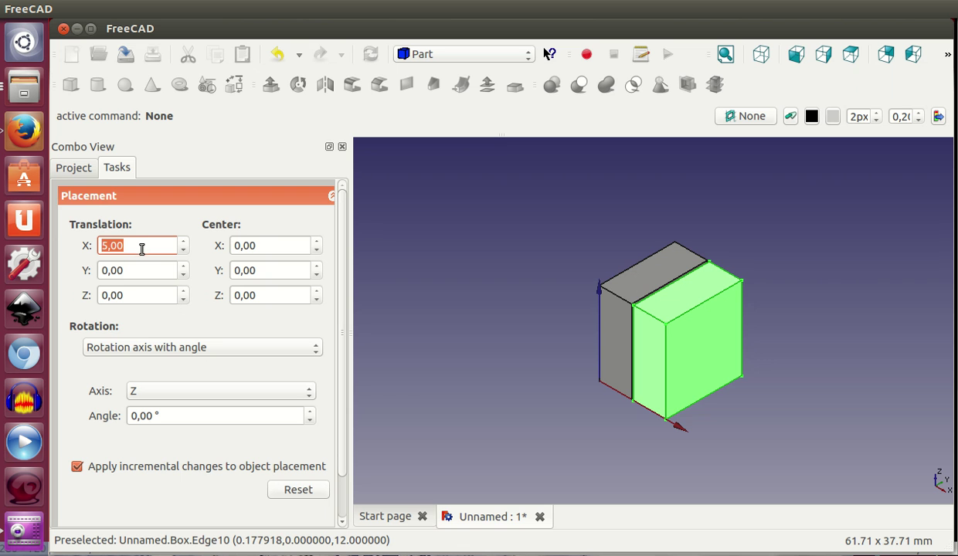
{"action": "scroll", "coordinate": [141, 248], "scroll_direction": "up", "scroll_amount": 4}
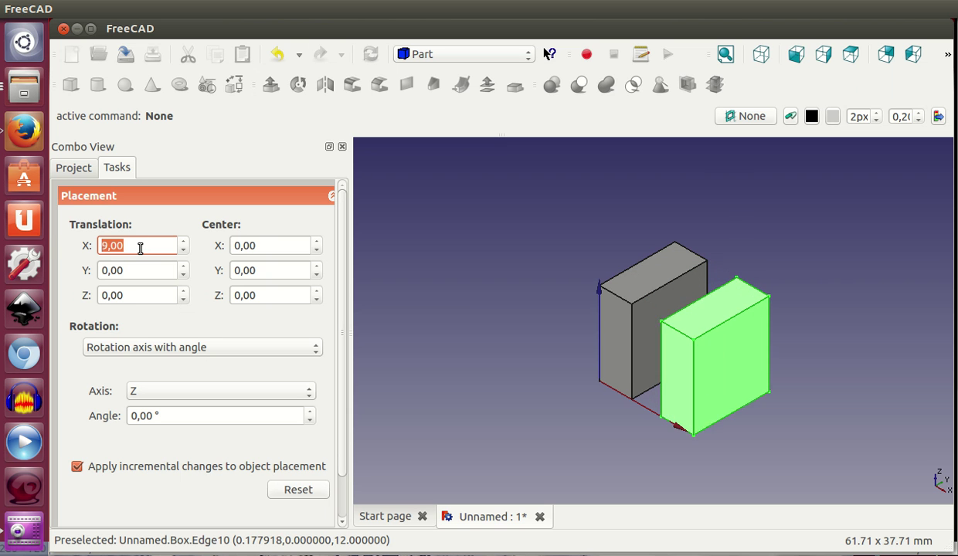
{"action": "scroll", "coordinate": [140, 248], "scroll_direction": "up", "scroll_amount": 2}
{"action": "scroll", "coordinate": [140, 248], "scroll_direction": "up", "scroll_amount": 2}
{"action": "scroll", "coordinate": [140, 248], "scroll_direction": "up", "scroll_amount": 1}
{"action": "scroll", "coordinate": [140, 248], "scroll_direction": "up", "scroll_amount": 1}
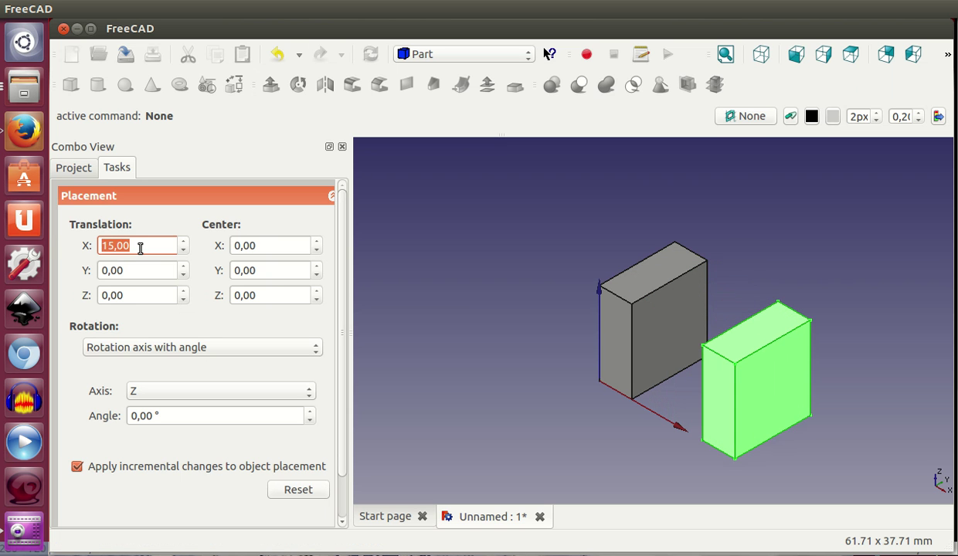
{"action": "left_click_drag", "start_coordinate": [340, 288], "coordinate": [337, 365]}
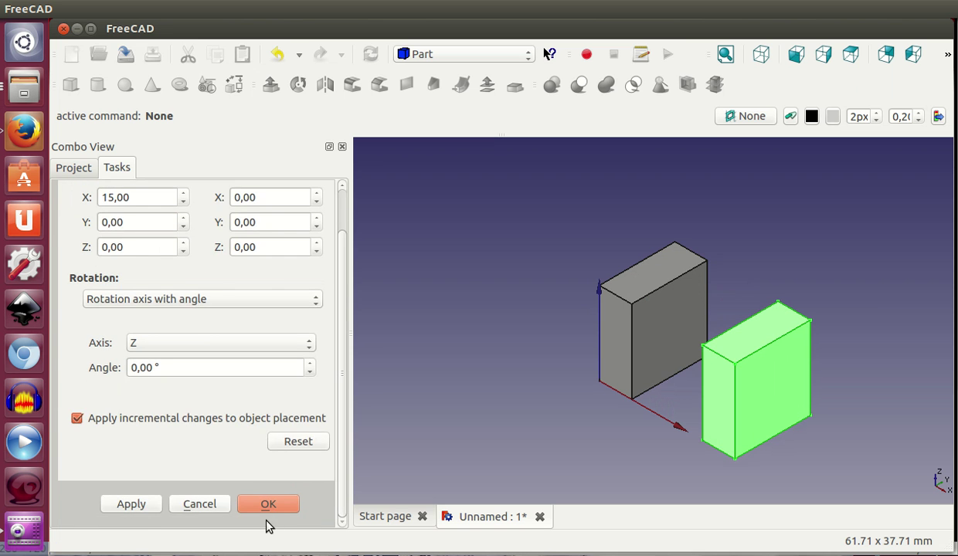
{"action": "left_click", "coordinate": [263, 504]}
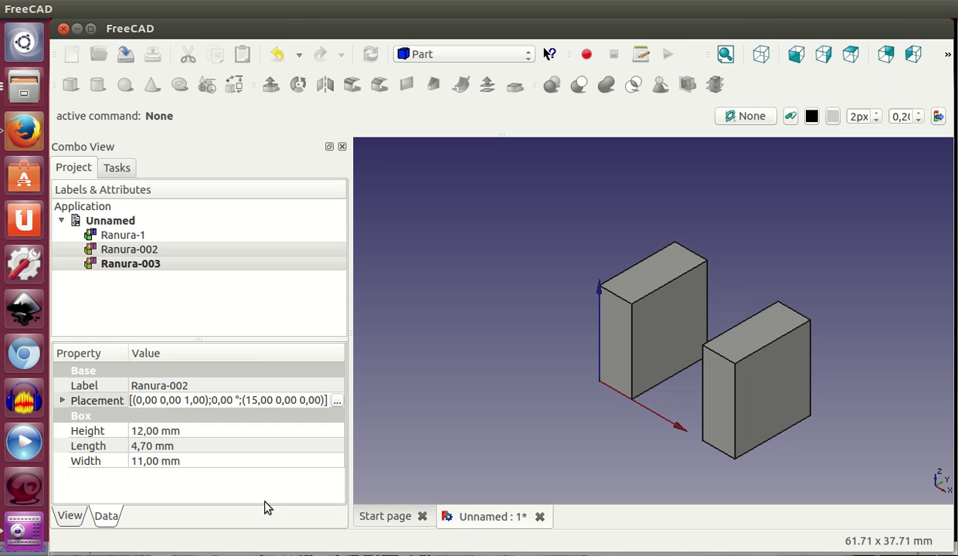
Move Ranura-003 alone a further 15 mm along X to sit at X = 30 mm
{"action": "left_click", "coordinate": [159, 265]}
{"action": "left_click", "coordinate": [337, 401]}
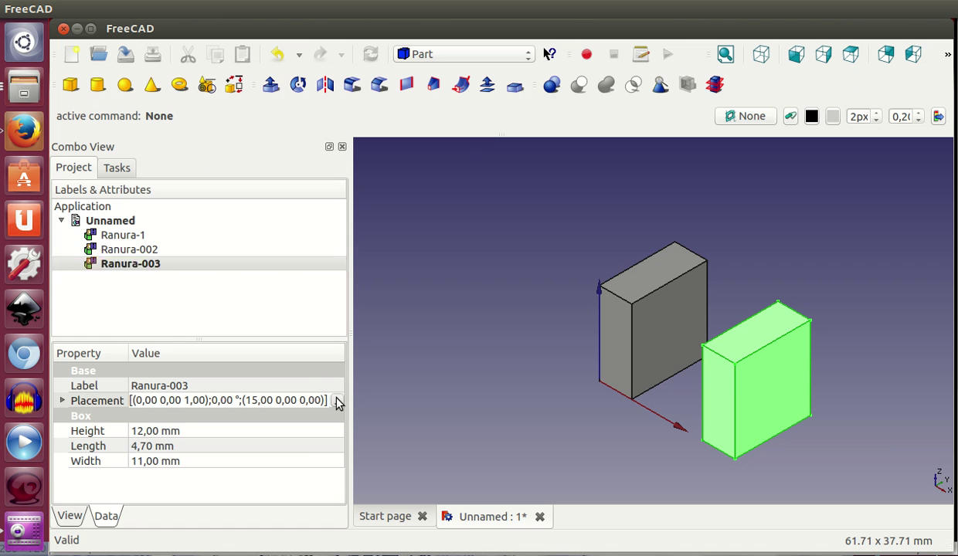
{"action": "left_click", "coordinate": [91, 466]}
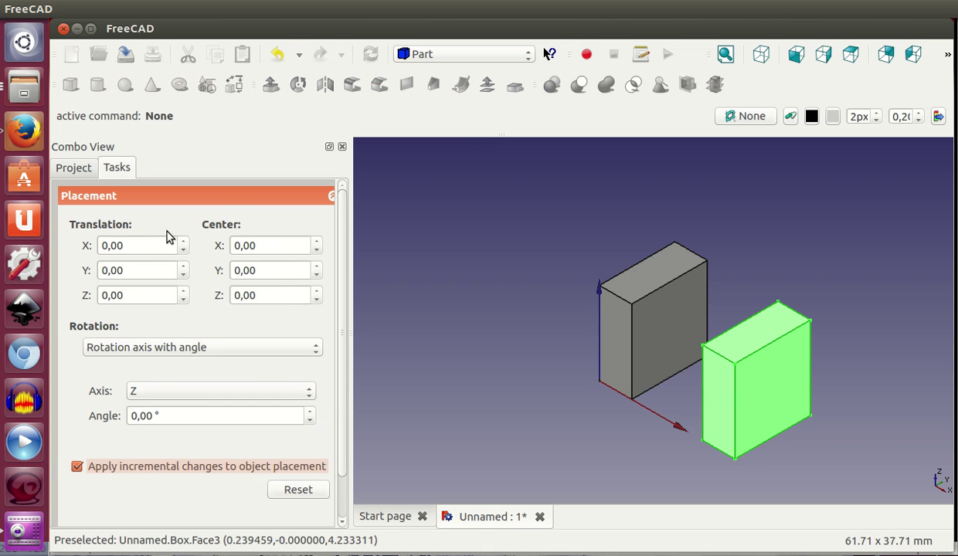
{"action": "left_click", "coordinate": [725, 54]}
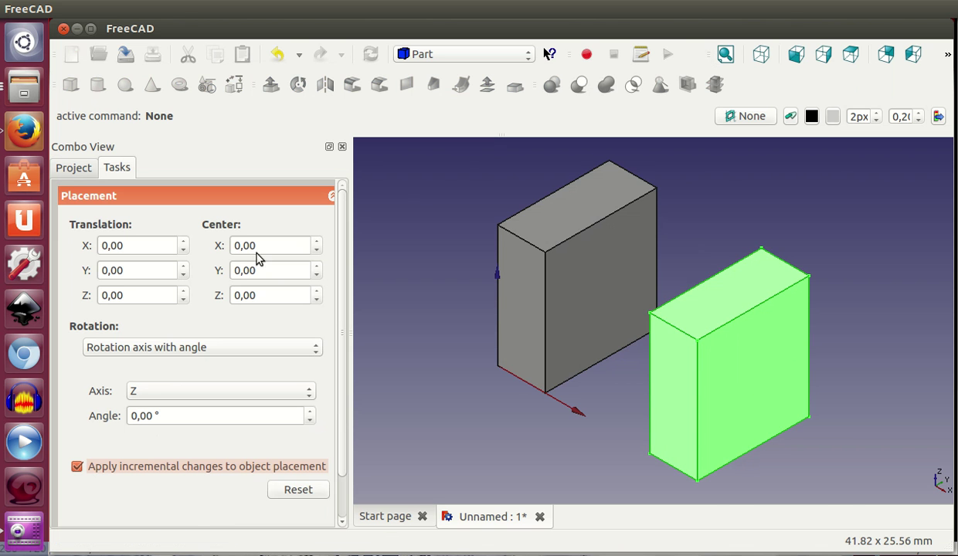
{"action": "scroll", "coordinate": [155, 244], "scroll_direction": "up", "scroll_amount": 2}
{"action": "scroll", "coordinate": [155, 245], "scroll_direction": "up", "scroll_amount": 3}
{"action": "scroll", "coordinate": [155, 245], "scroll_direction": "up", "scroll_amount": 2}
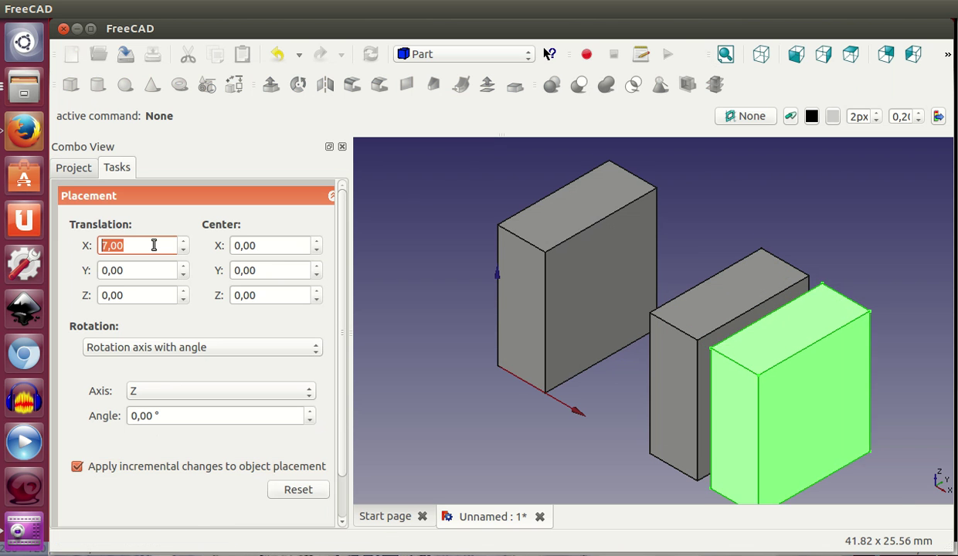
{"action": "scroll", "coordinate": [154, 245], "scroll_direction": "up", "scroll_amount": 4}
{"action": "scroll", "coordinate": [154, 245], "scroll_direction": "up", "scroll_amount": 2}
{"action": "scroll", "coordinate": [155, 244], "scroll_direction": "up", "scroll_amount": 2}
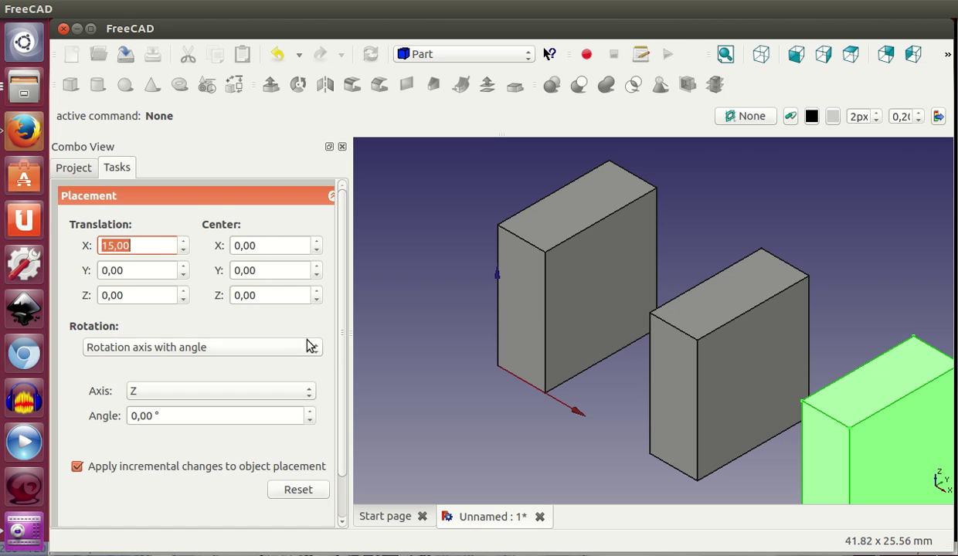
{"action": "scroll", "coordinate": [339, 357], "scroll_direction": "down", "scroll_amount": 3}
{"action": "left_click", "coordinate": [267, 506]}
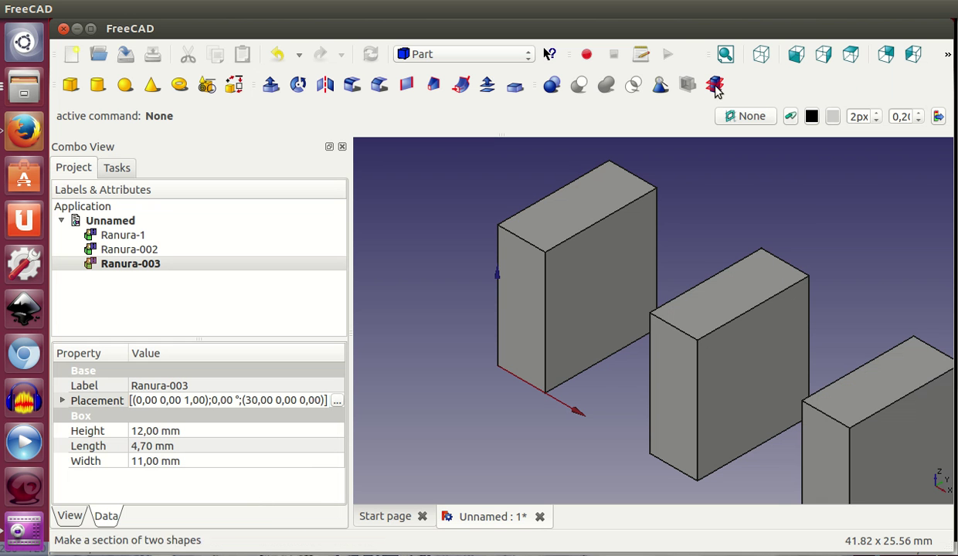
Fuse Ranura-1, Ranura-002 and Ranura-003 into a single Part union
{"action": "left_click", "coordinate": [725, 56]}
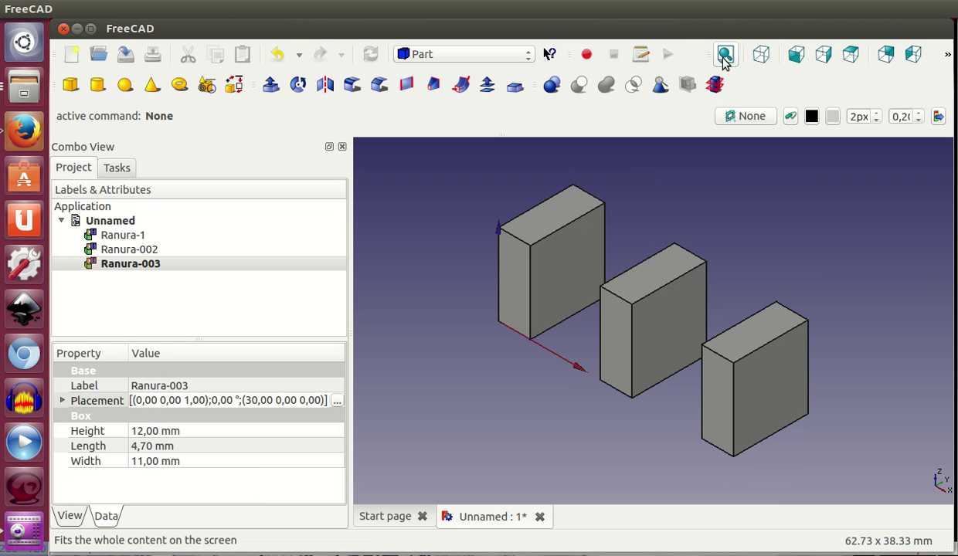
{"action": "left_click", "coordinate": [125, 235]}
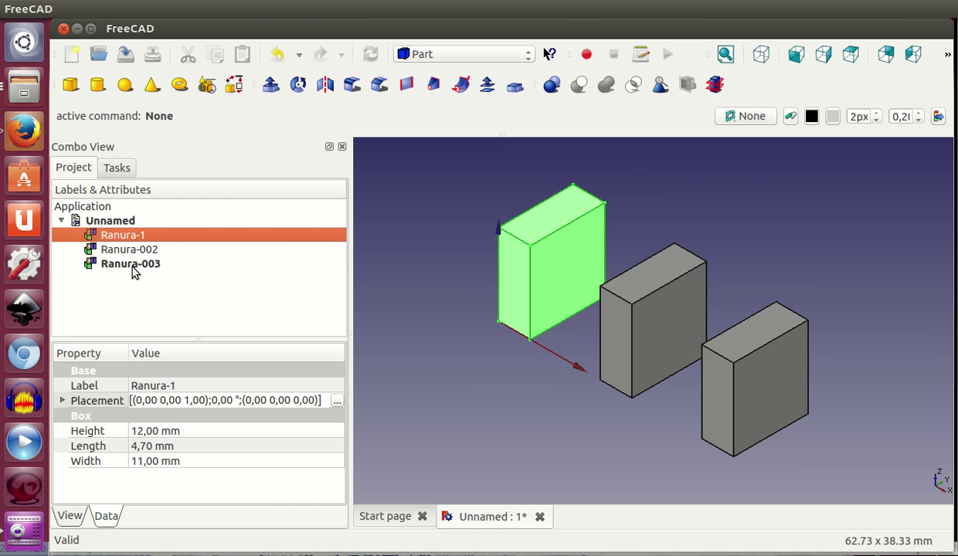
{"action": "left_click", "coordinate": [133, 264], "text": "shift"}
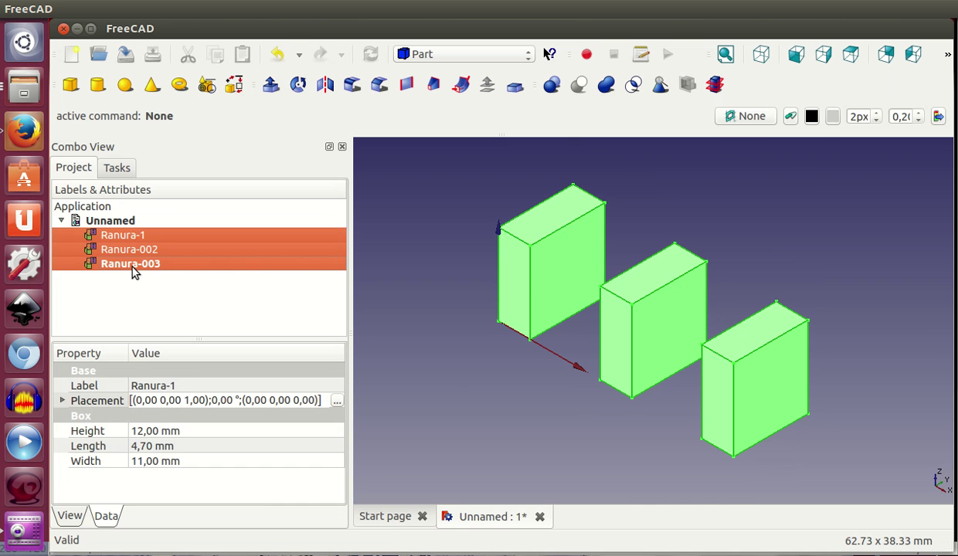
{"action": "left_click", "coordinate": [607, 85]}
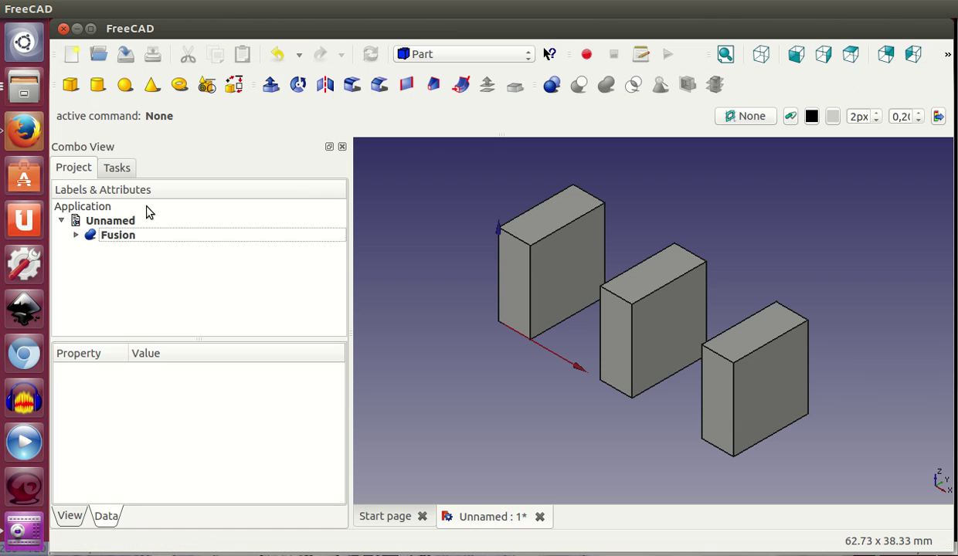
Rename the fusion result Ranuras and orbit the view around it
{"action": "left_click", "coordinate": [137, 239]}
{"action": "left_click", "coordinate": [139, 240]}
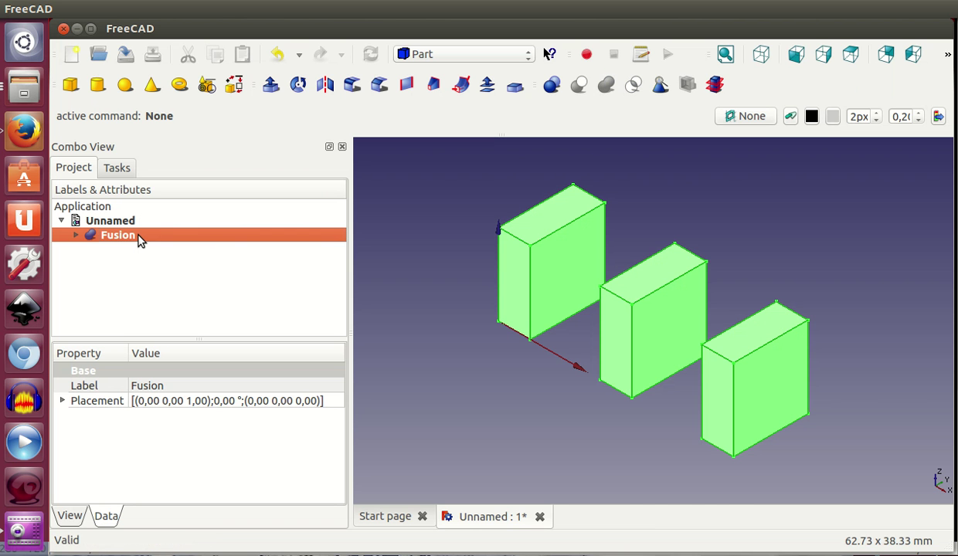
{"action": "type", "text": "Ranuras"}
{"action": "key", "text": "Return"}
{"action": "left_click", "coordinate": [850, 299]}
{"action": "mouse_move", "coordinate": [855, 301]}
{"action": "middle_mouse_down"}
{"action": "mouse_move", "coordinate": [904, 312]}
{"action": "mouse_move", "coordinate": [857, 342]}
{"action": "middle_mouse_up"}
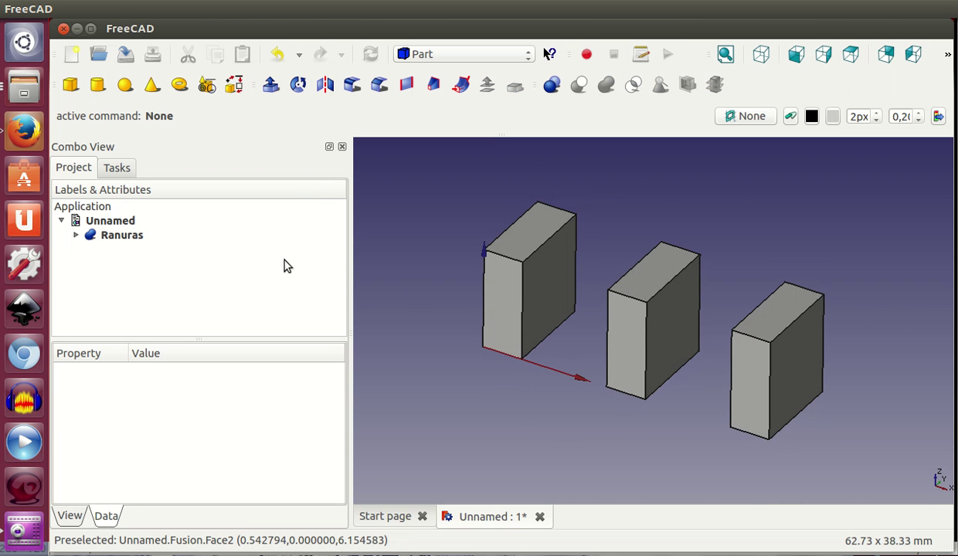
Add a new Part box, Box003, to the Unnamed document
{"action": "left_click", "coordinate": [118, 217]}
{"action": "left_click", "coordinate": [71, 85]}
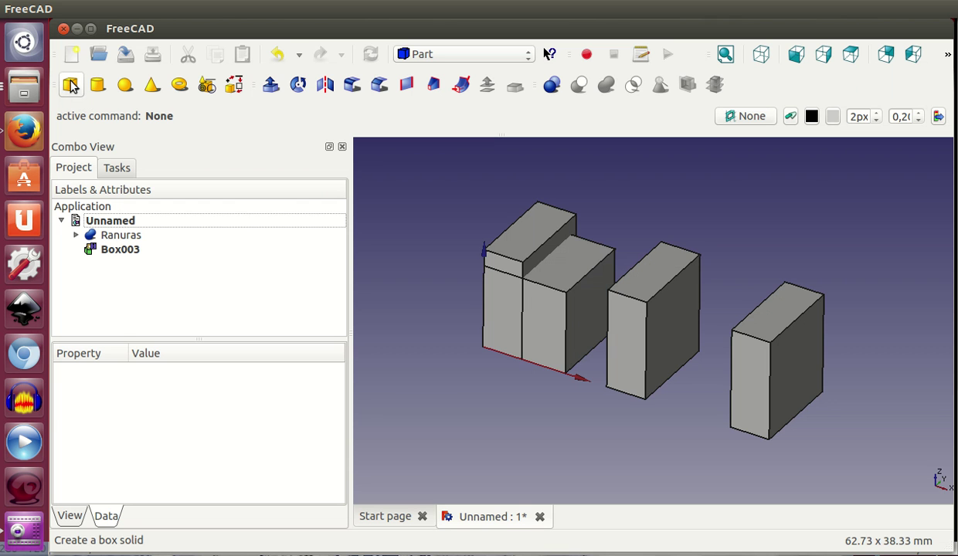
{"action": "left_click", "coordinate": [119, 249]}
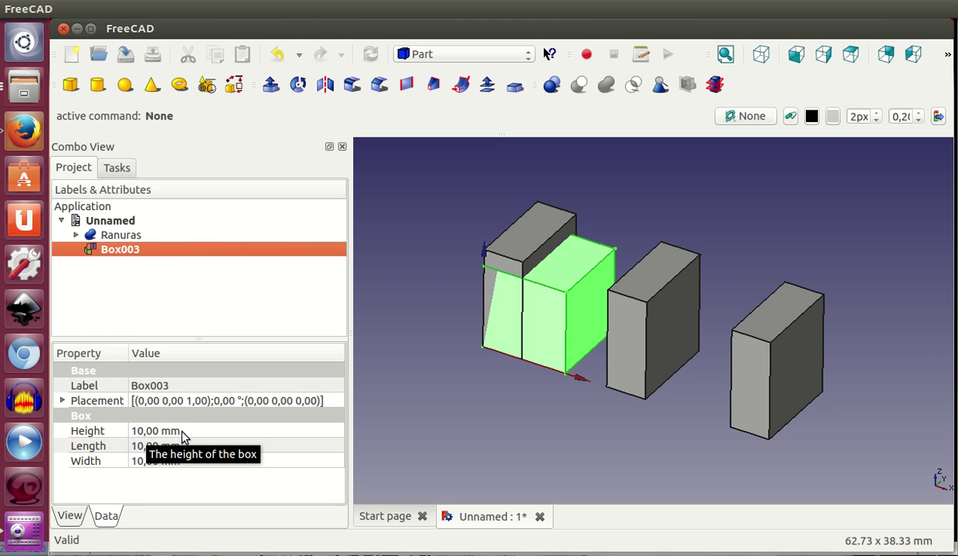
Size Box003 to 45 mm length and 21 mm width, then fit the model in view
{"action": "left_click", "coordinate": [148, 446]}
{"action": "left_click", "coordinate": [148, 448]}
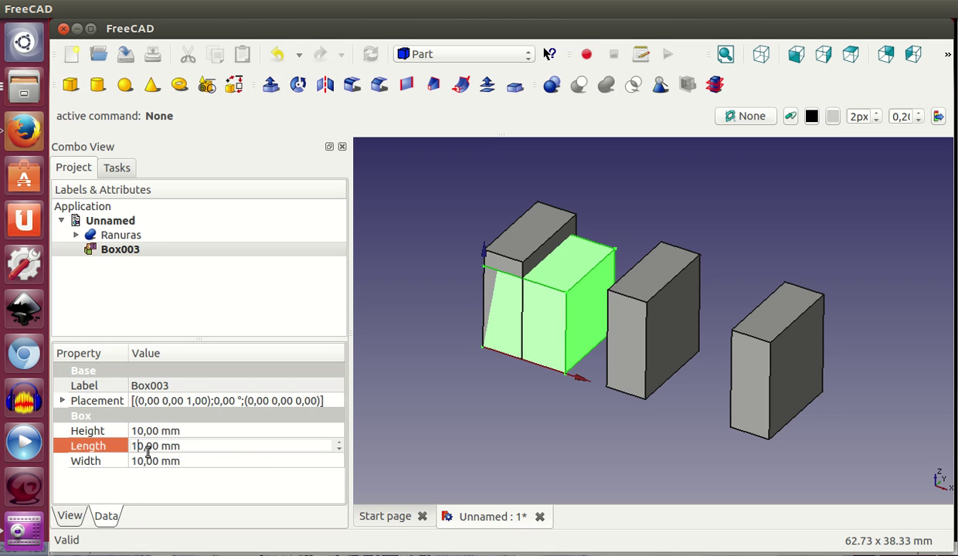
{"action": "key", "text": "BackSpace"}
{"action": "key", "text": "BackSpace"}
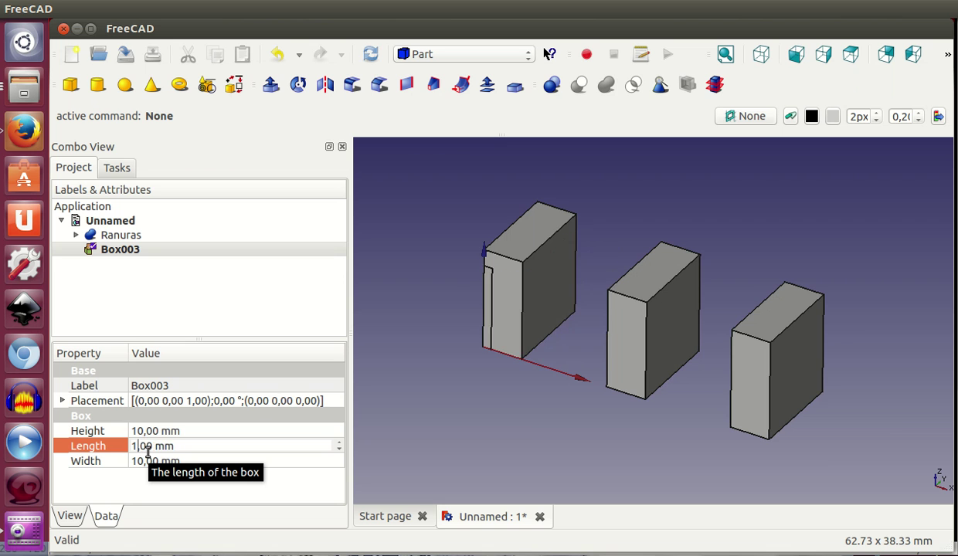
{"action": "type", "text": "45"}
{"action": "left_click", "coordinate": [143, 461]}
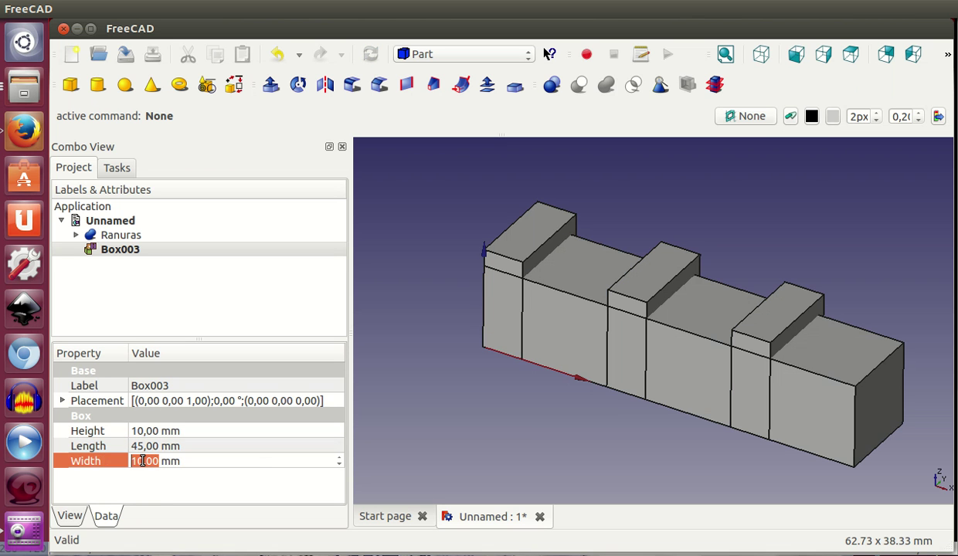
{"action": "key", "text": "BackSpace"}
{"action": "type", "text": "2"}
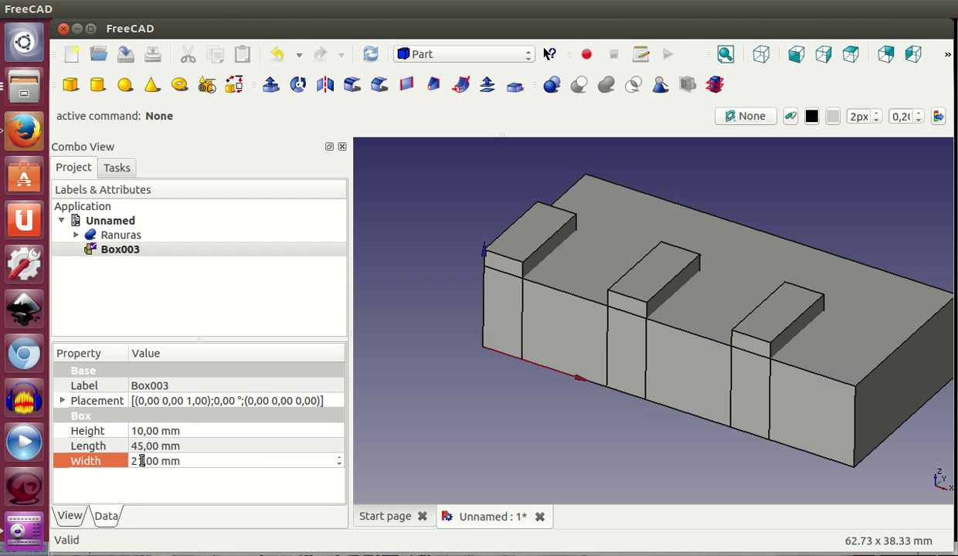
{"action": "key", "text": "Return"}
{"action": "right_click", "coordinate": [461, 223]}
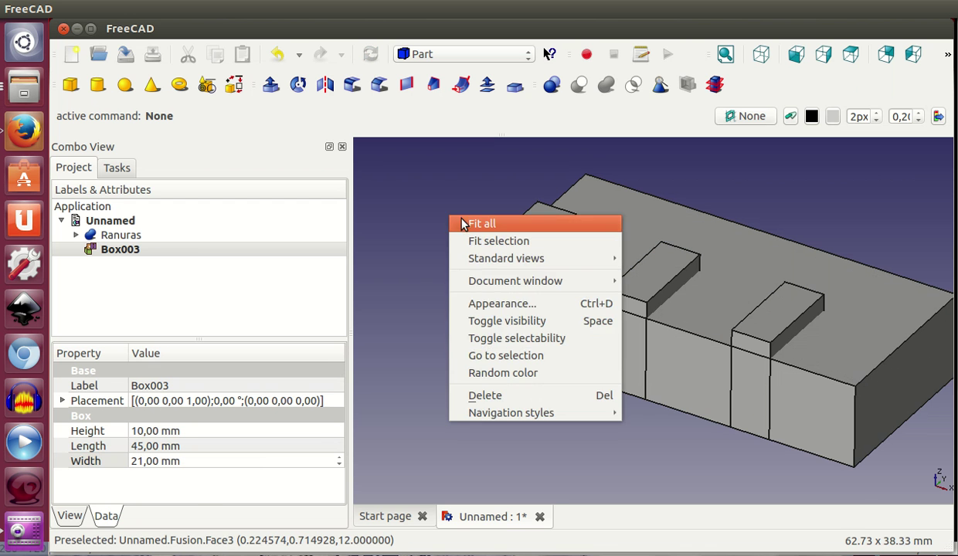
{"action": "left_click", "coordinate": [480, 224]}
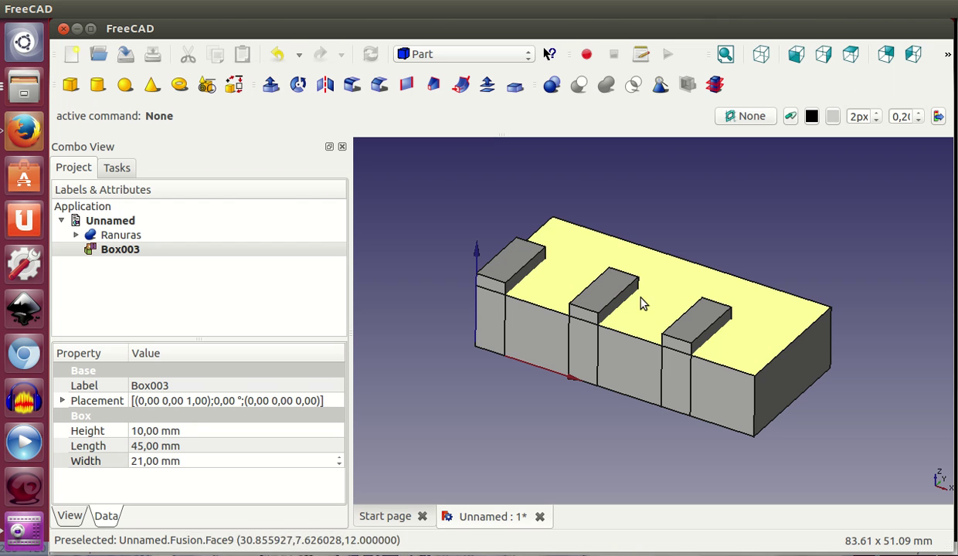
Rename Box003 to Base
{"action": "left_click", "coordinate": [130, 252]}
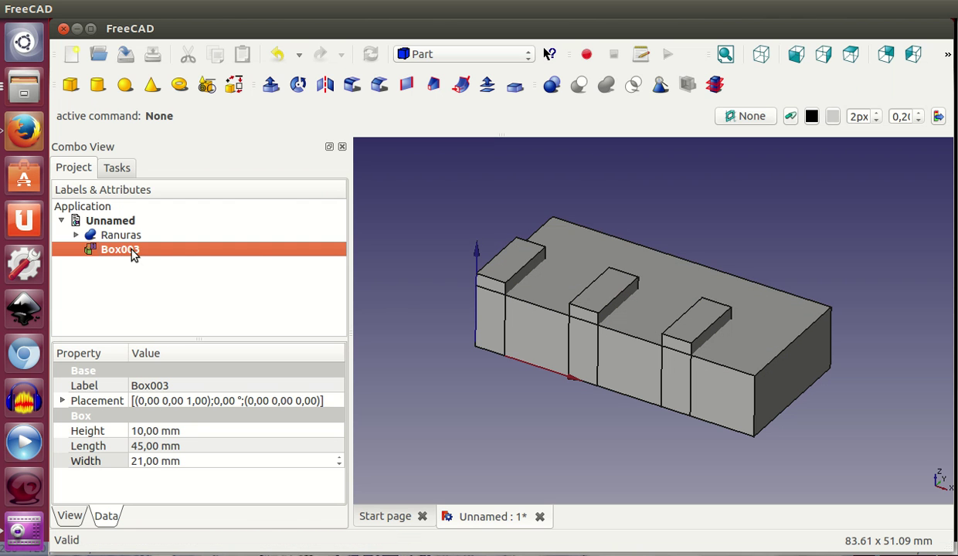
{"action": "left_click", "coordinate": [133, 250]}
{"action": "type", "text": "Base"}
{"action": "key", "text": "Return"}
Set Base's placement translation to X −5 mm and Y −5 mm
{"action": "left_click", "coordinate": [326, 405]}
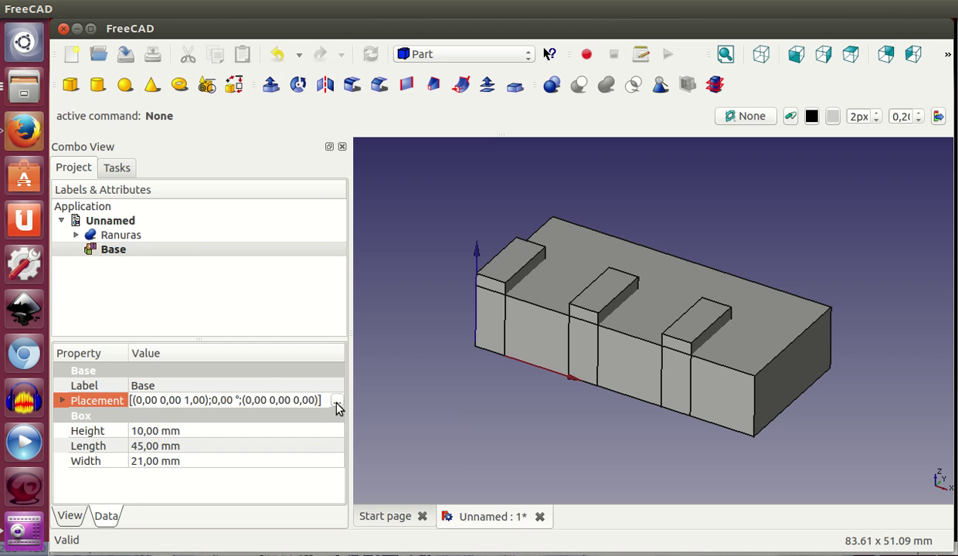
{"action": "left_click", "coordinate": [337, 401]}
{"action": "left_click", "coordinate": [151, 248]}
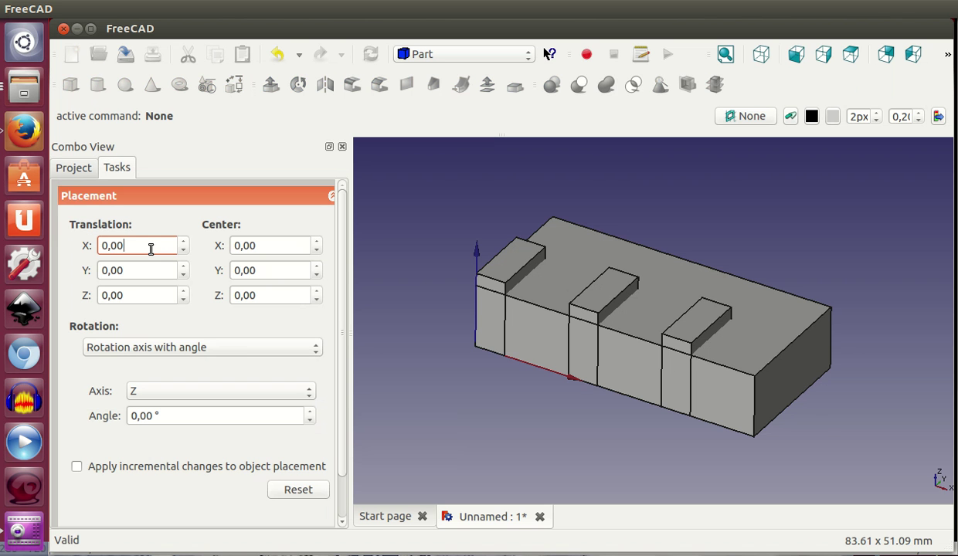
{"action": "scroll", "coordinate": [150, 248], "scroll_direction": "down", "scroll_amount": 1}
{"action": "scroll", "coordinate": [150, 248], "scroll_direction": "down", "scroll_amount": 1}
{"action": "scroll", "coordinate": [151, 248], "scroll_direction": "down", "scroll_amount": 1}
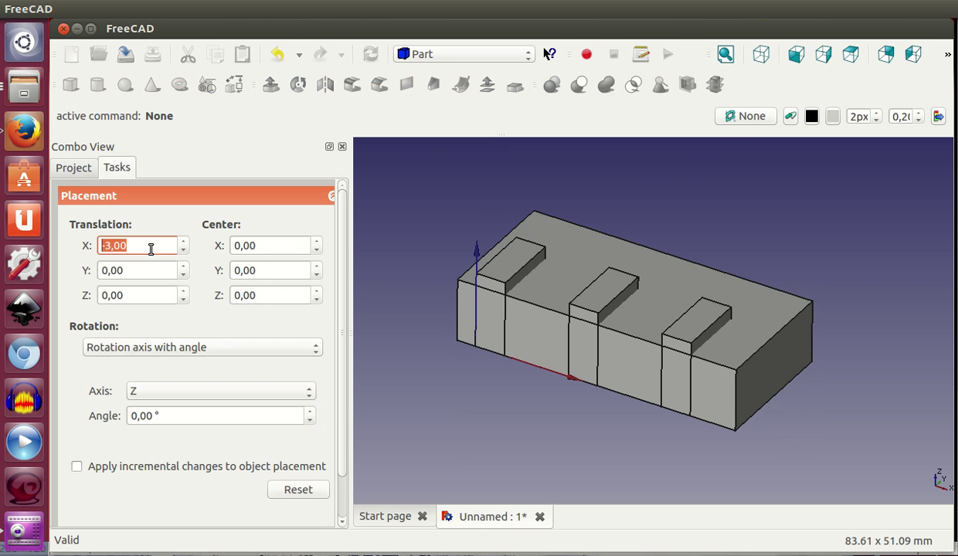
{"action": "scroll", "coordinate": [151, 248], "scroll_direction": "down", "scroll_amount": 1}
{"action": "left_click", "coordinate": [150, 268]}
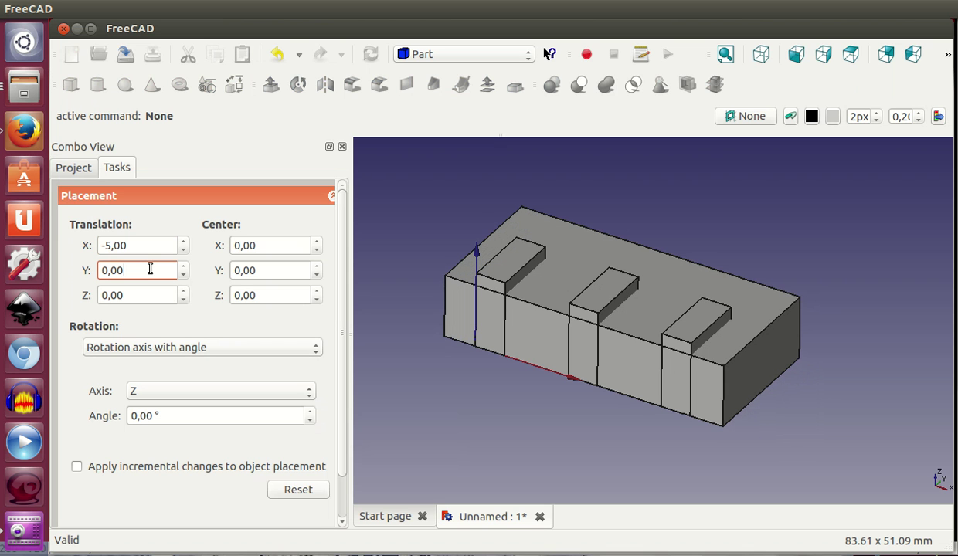
{"action": "scroll", "coordinate": [149, 268], "scroll_direction": "down", "scroll_amount": 1}
{"action": "scroll", "coordinate": [149, 268], "scroll_direction": "down", "scroll_amount": 2}
{"action": "scroll", "coordinate": [150, 268], "scroll_direction": "down", "scroll_amount": 1}
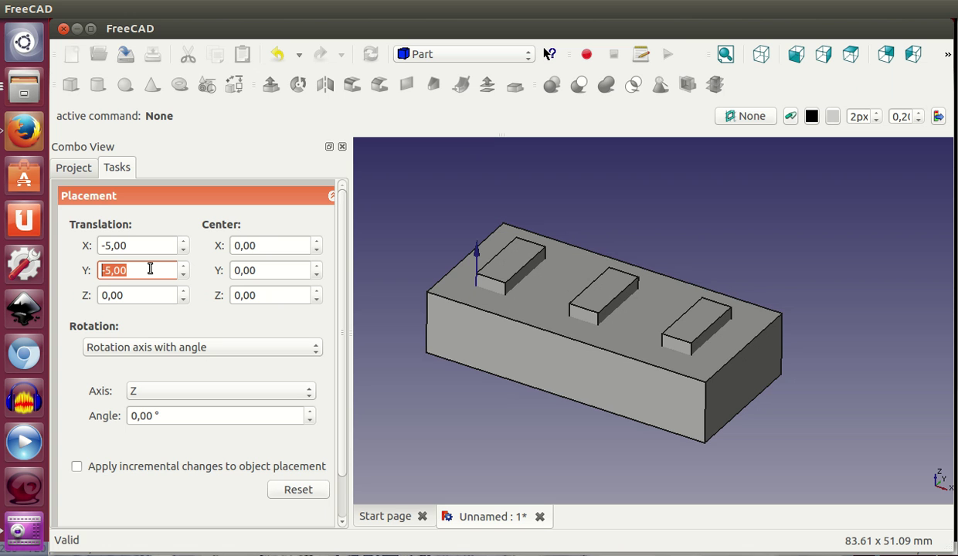
{"action": "scroll", "coordinate": [333, 426], "scroll_direction": "down", "scroll_amount": 5}
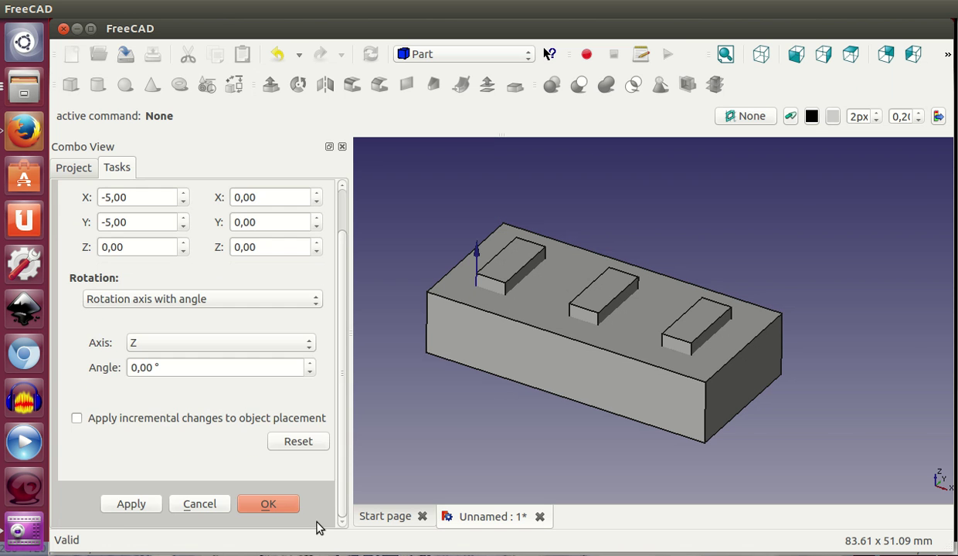
{"action": "left_click", "coordinate": [267, 505]}
{"action": "left_click", "coordinate": [444, 435]}
{"action": "middle_click_drag", "start_coordinate": [472, 386], "coordinate": [651, 330]}
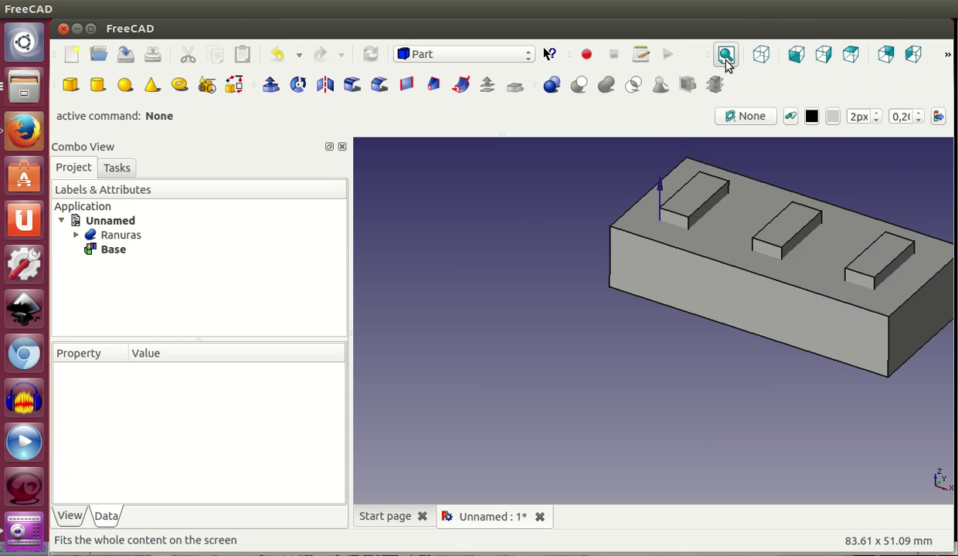
Fit all and orbit to inspect the three slot boxes atop the Base block
{"action": "left_click", "coordinate": [724, 54]}
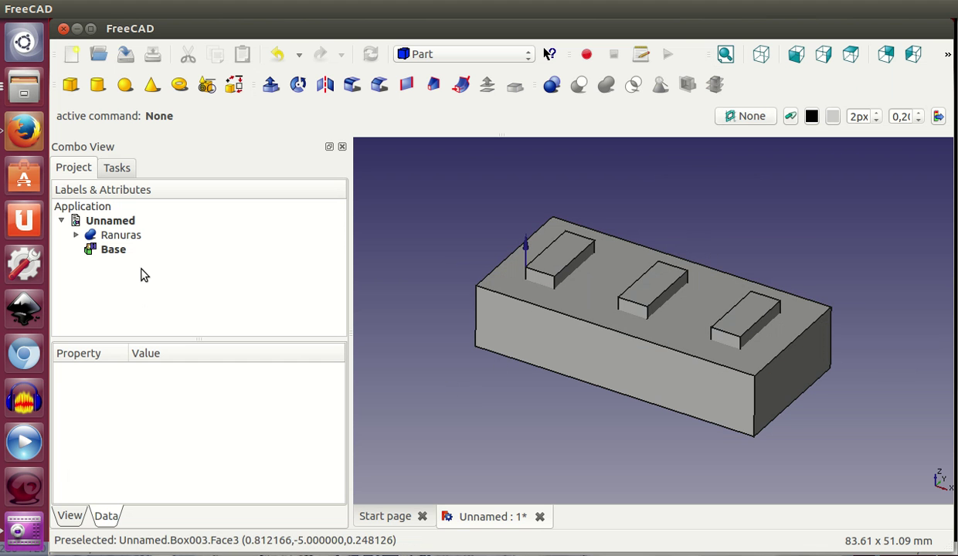
{"action": "middle_click_drag", "start_coordinate": [481, 342], "coordinate": [604, 346]}
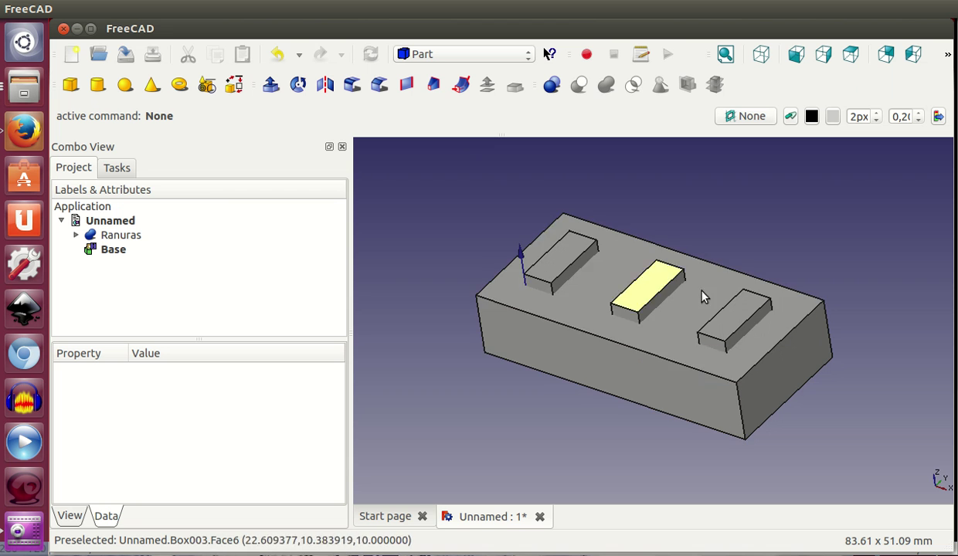
{"action": "mouse_move", "coordinate": [562, 400]}
{"action": "middle_mouse_down"}
{"action": "mouse_move", "coordinate": [624, 387]}
{"action": "mouse_move", "coordinate": [594, 385]}
{"action": "mouse_move", "coordinate": [616, 267]}
{"action": "mouse_move", "coordinate": [501, 414]}
{"action": "middle_mouse_up"}
{"action": "mouse_move", "coordinate": [674, 225]}
{"action": "middle_mouse_down"}
{"action": "mouse_move", "coordinate": [688, 235]}
{"action": "mouse_move", "coordinate": [679, 225]}
{"action": "middle_mouse_up"}
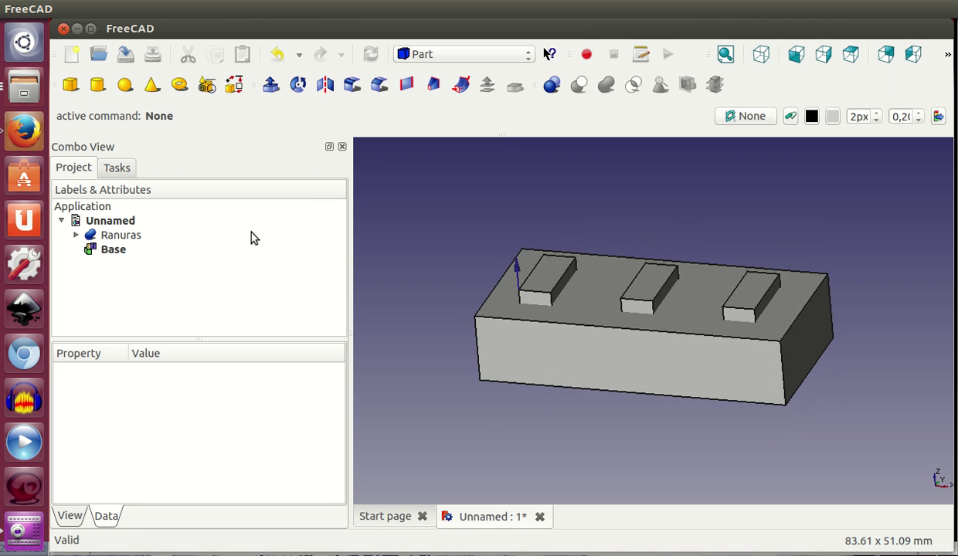
Offset the selection 5 mm in X and Y using incremental placement changes
{"action": "left_click", "coordinate": [136, 242]}
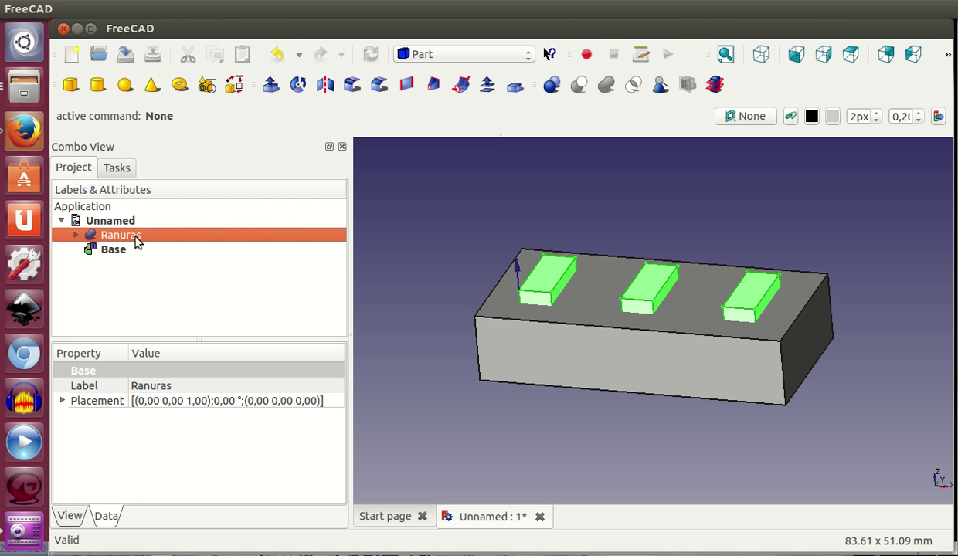
{"action": "left_click", "coordinate": [118, 247]}
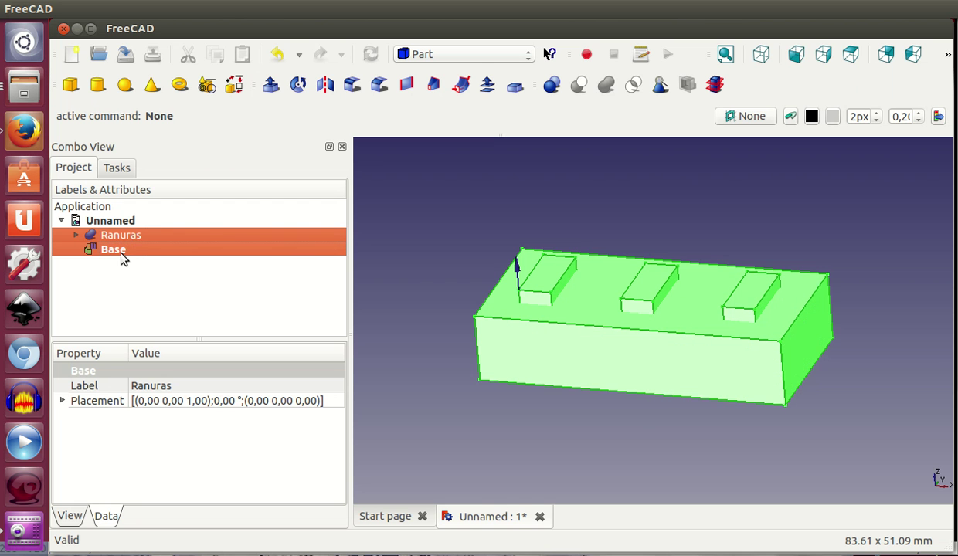
{"action": "left_click", "coordinate": [332, 402]}
{"action": "left_click", "coordinate": [334, 401]}
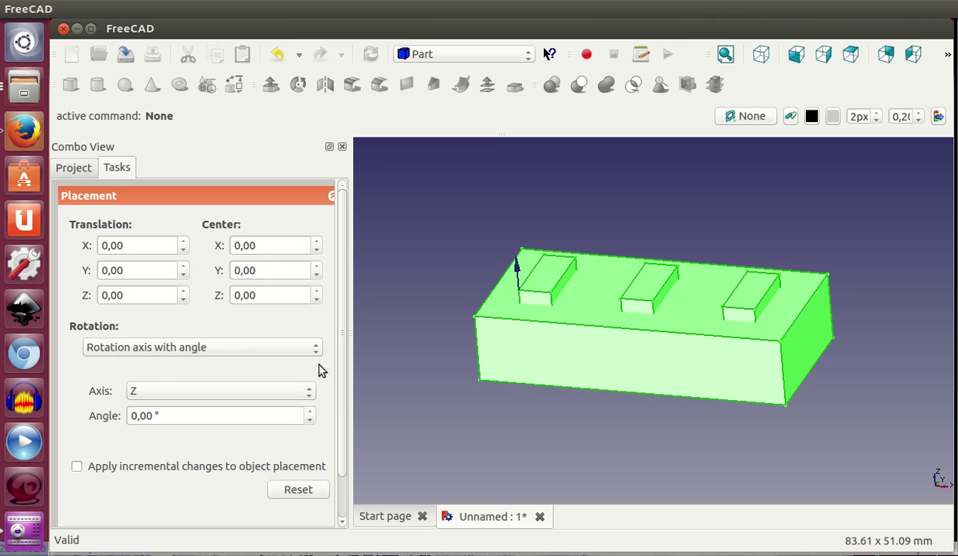
{"action": "left_click", "coordinate": [124, 466]}
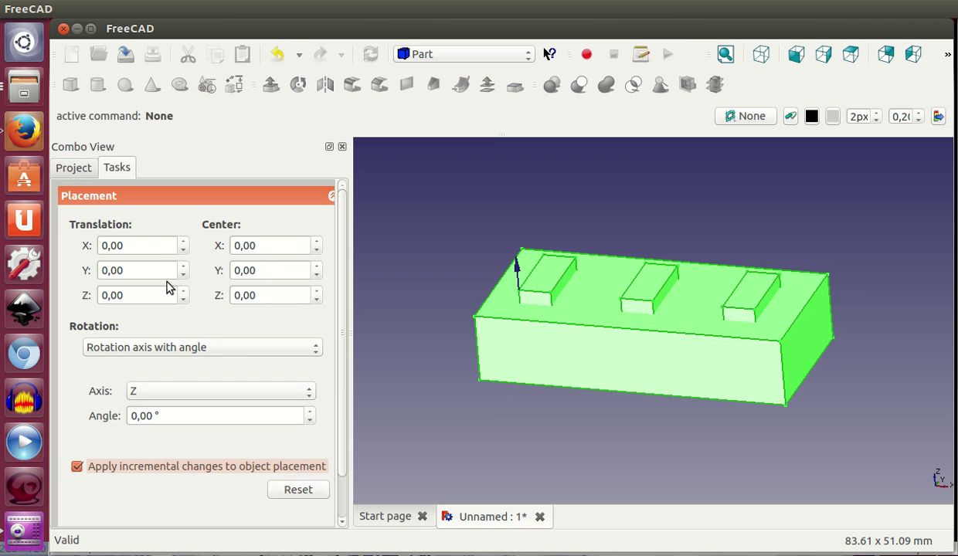
{"action": "scroll", "coordinate": [147, 245], "scroll_direction": "up", "scroll_amount": 1}
{"action": "scroll", "coordinate": [147, 245], "scroll_direction": "up", "scroll_amount": 2}
{"action": "scroll", "coordinate": [147, 246], "scroll_direction": "up", "scroll_amount": 2}
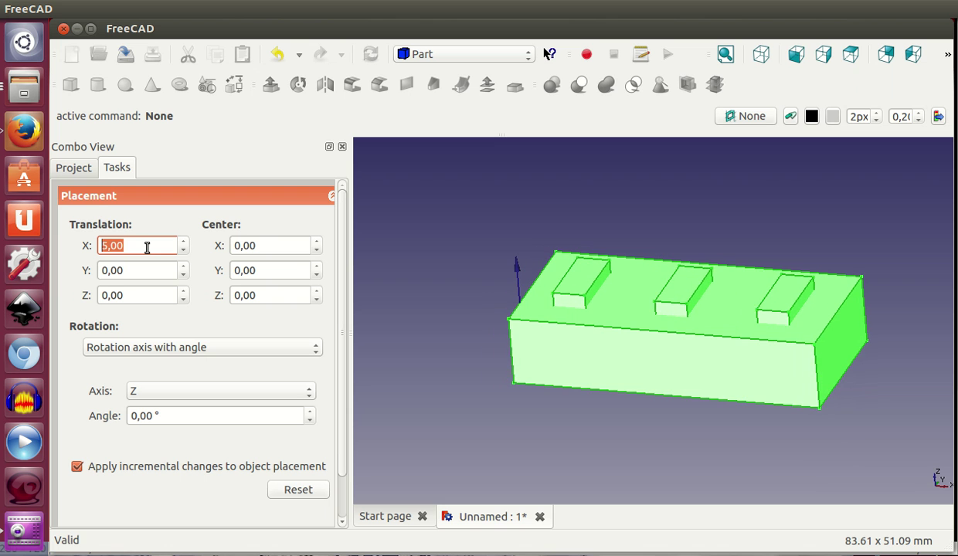
{"action": "scroll", "coordinate": [141, 270], "scroll_direction": "up", "scroll_amount": 2}
{"action": "scroll", "coordinate": [142, 270], "scroll_direction": "up", "scroll_amount": 2}
{"action": "scroll", "coordinate": [141, 270], "scroll_direction": "up", "scroll_amount": 1}
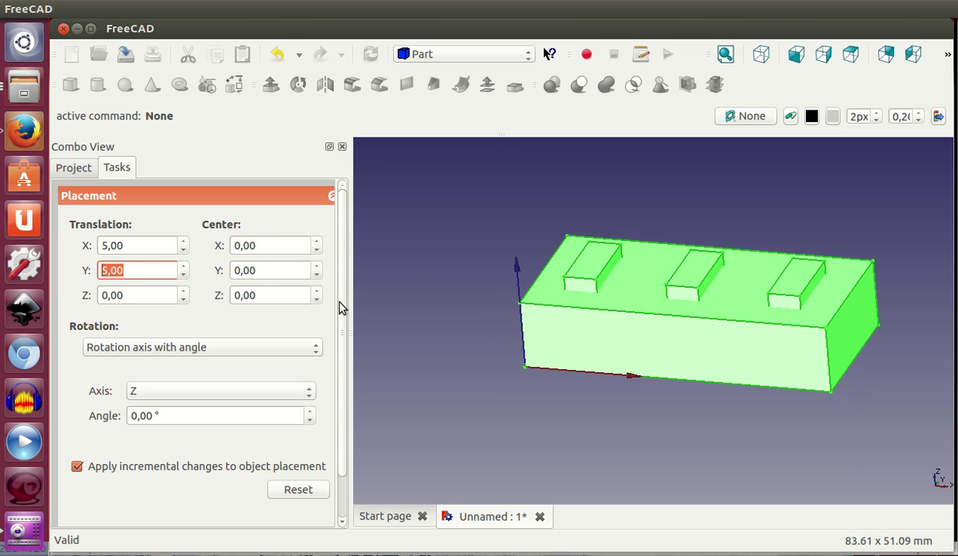
{"action": "scroll", "coordinate": [336, 339], "scroll_direction": "down", "scroll_amount": 2}
{"action": "left_click", "coordinate": [274, 504]}
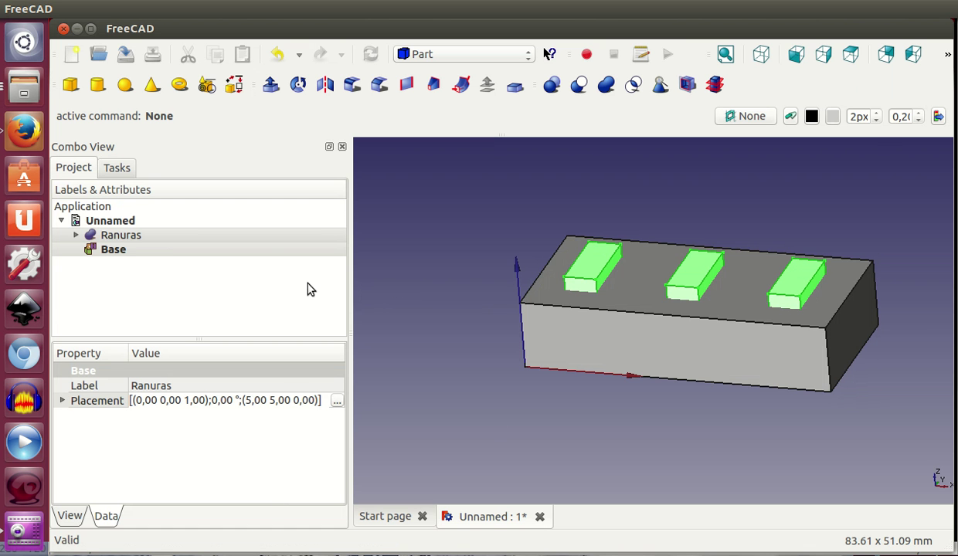
{"action": "left_click", "coordinate": [114, 254]}
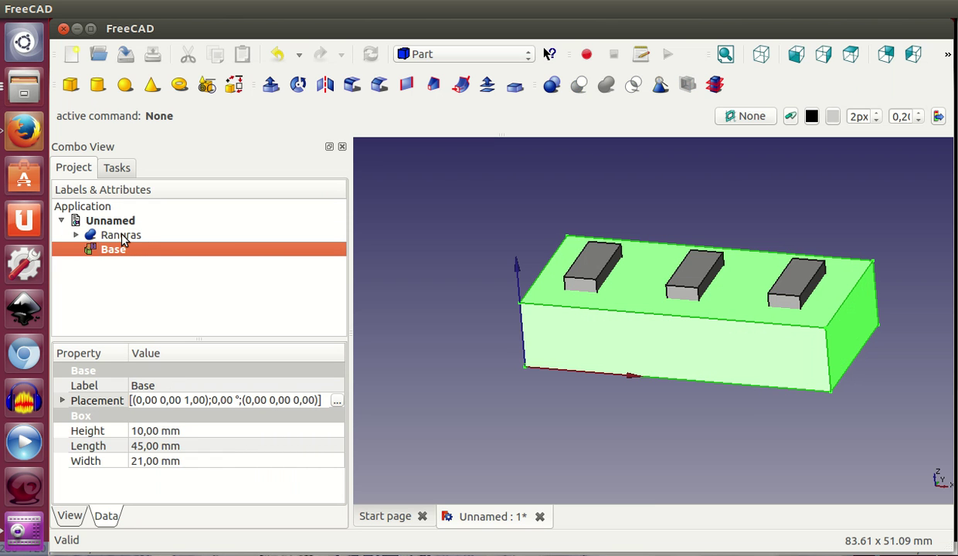
Cut Ranuras from Base with Part Cut and orbit to inspect the three slots
{"action": "left_click", "coordinate": [120, 235], "text": "ctrl"}
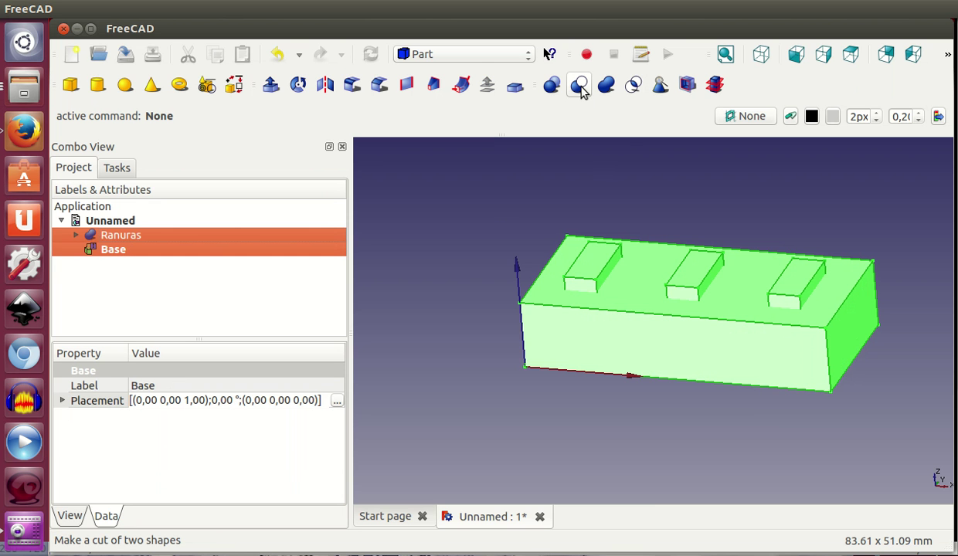
{"action": "left_click", "coordinate": [580, 85]}
{"action": "scroll", "coordinate": [579, 344], "scroll_direction": "down", "scroll_amount": 2}
{"action": "mouse_move", "coordinate": [579, 344]}
{"action": "middle_mouse_down"}
{"action": "mouse_move", "coordinate": [621, 267]}
{"action": "mouse_move", "coordinate": [656, 270]}
{"action": "mouse_move", "coordinate": [604, 325]}
{"action": "mouse_move", "coordinate": [575, 393]}
{"action": "mouse_move", "coordinate": [578, 267]}
{"action": "mouse_move", "coordinate": [630, 248]}
{"action": "mouse_move", "coordinate": [630, 231]}
{"action": "mouse_move", "coordinate": [615, 248]}
{"action": "middle_mouse_up"}
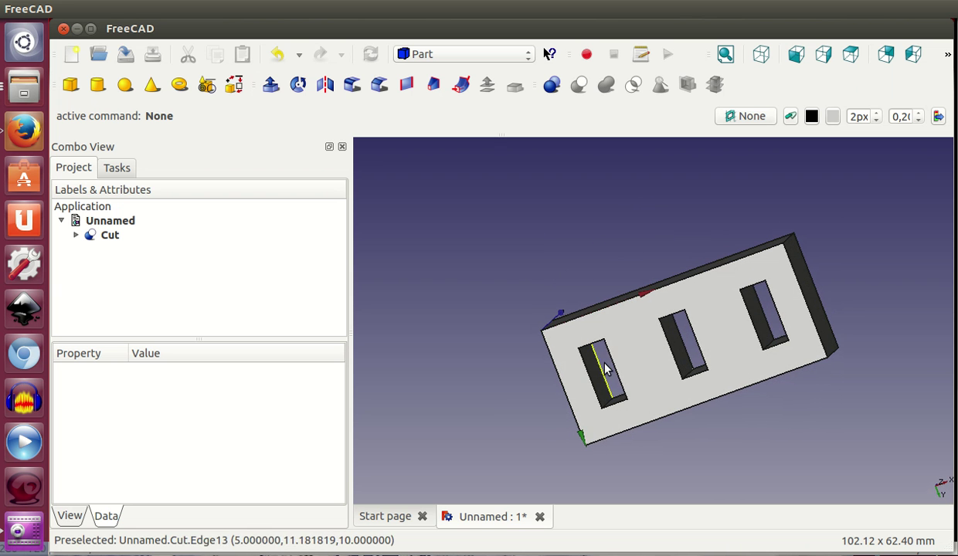
{"action": "mouse_move", "coordinate": [667, 258]}
{"action": "middle_mouse_down"}
{"action": "mouse_move", "coordinate": [665, 233]}
{"action": "mouse_move", "coordinate": [642, 222]}
{"action": "middle_mouse_up"}
Set the Ranuras slot group's placement Z translation to 3 mm
{"action": "left_click", "coordinate": [75, 235]}
{"action": "left_click", "coordinate": [129, 265]}
{"action": "left_click", "coordinate": [91, 264]}
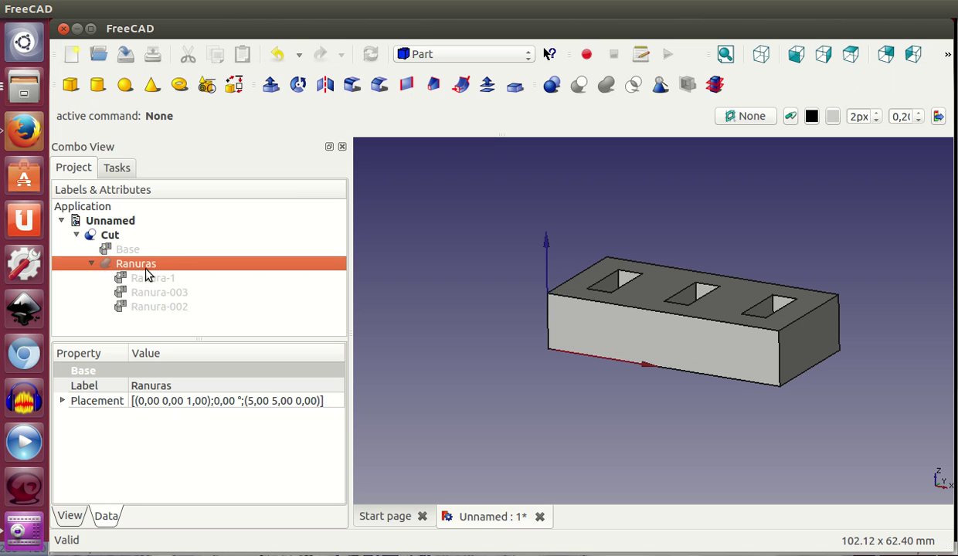
{"action": "left_click", "coordinate": [329, 401]}
{"action": "left_click", "coordinate": [336, 402]}
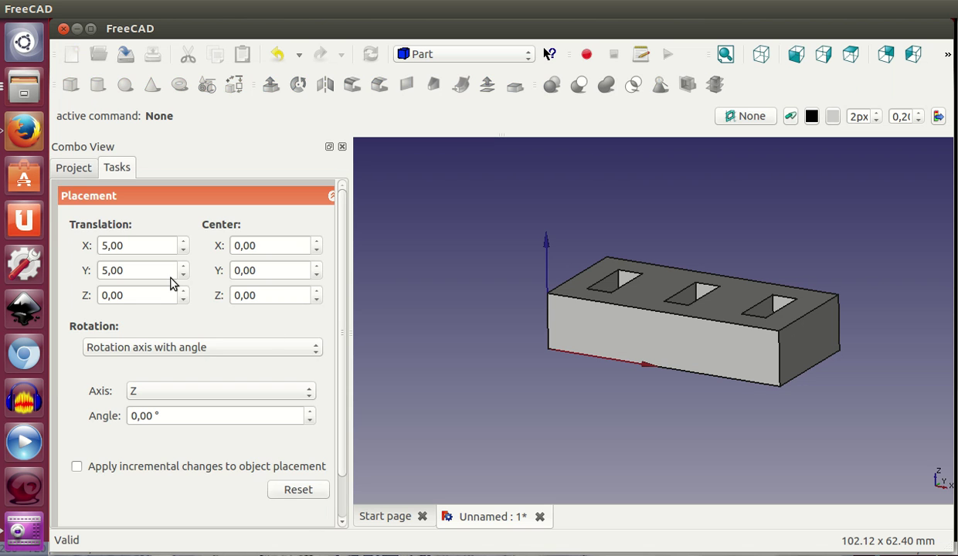
{"action": "left_click", "coordinate": [155, 294]}
{"action": "scroll", "coordinate": [156, 295], "scroll_direction": "down", "scroll_amount": 1}
{"action": "scroll", "coordinate": [155, 294], "scroll_direction": "up", "scroll_amount": 2}
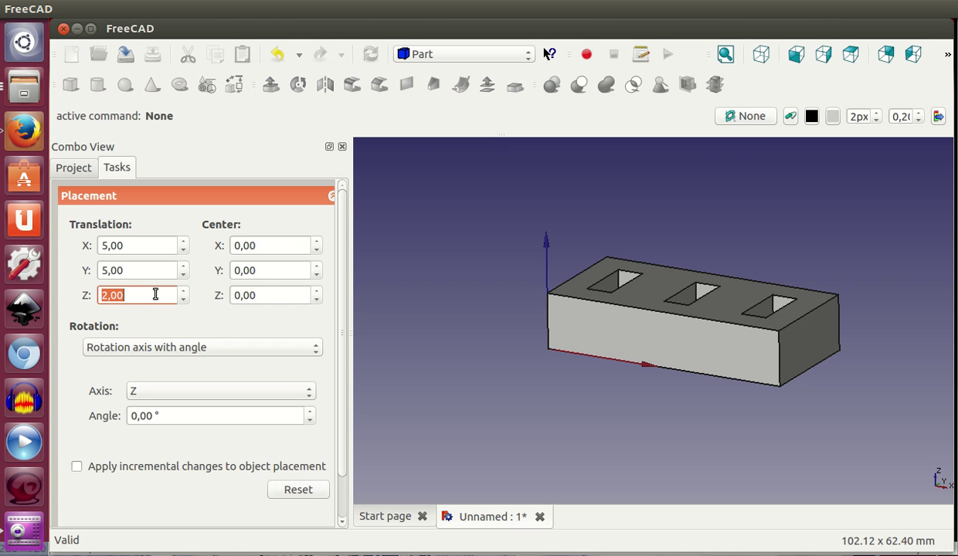
{"action": "left_click_drag", "start_coordinate": [338, 320], "coordinate": [334, 465]}
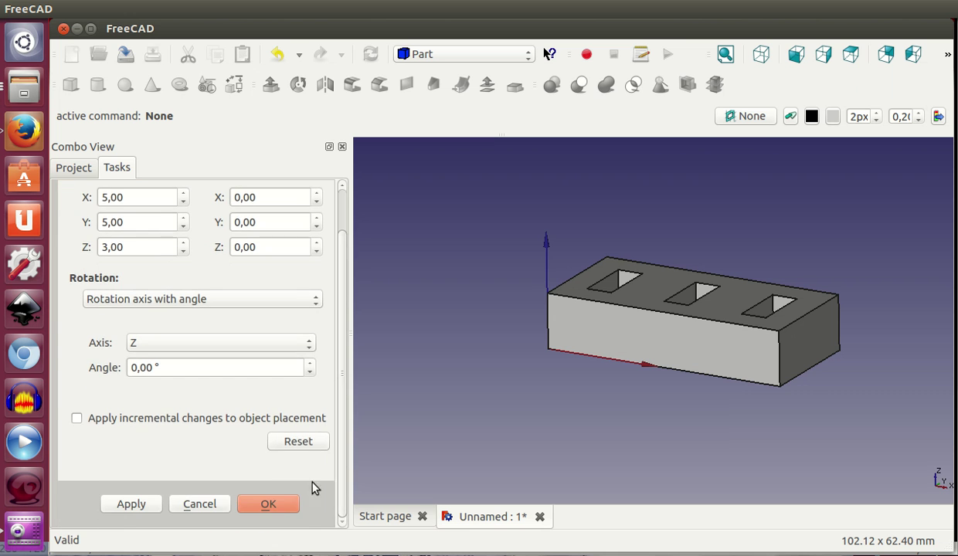
{"action": "left_click", "coordinate": [282, 508]}
Orbit the Cut model to confirm the slots now have solid floors
{"action": "left_click", "coordinate": [587, 351]}
{"action": "mouse_move", "coordinate": [657, 398]}
{"action": "middle_mouse_down"}
{"action": "mouse_move", "coordinate": [635, 338]}
{"action": "mouse_move", "coordinate": [648, 317]}
{"action": "middle_mouse_up"}
{"action": "mouse_move", "coordinate": [605, 398]}
{"action": "middle_mouse_down"}
{"action": "mouse_move", "coordinate": [680, 322]}
{"action": "mouse_move", "coordinate": [641, 391]}
{"action": "mouse_move", "coordinate": [676, 400]}
{"action": "mouse_move", "coordinate": [688, 342]}
{"action": "middle_mouse_up"}
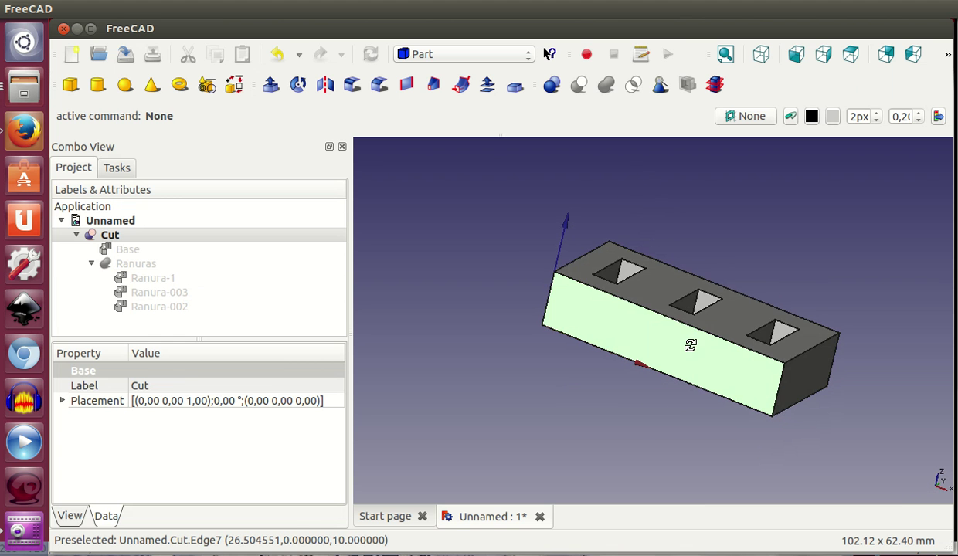
{"action": "middle_click_drag", "start_coordinate": [529, 238], "coordinate": [571, 270]}
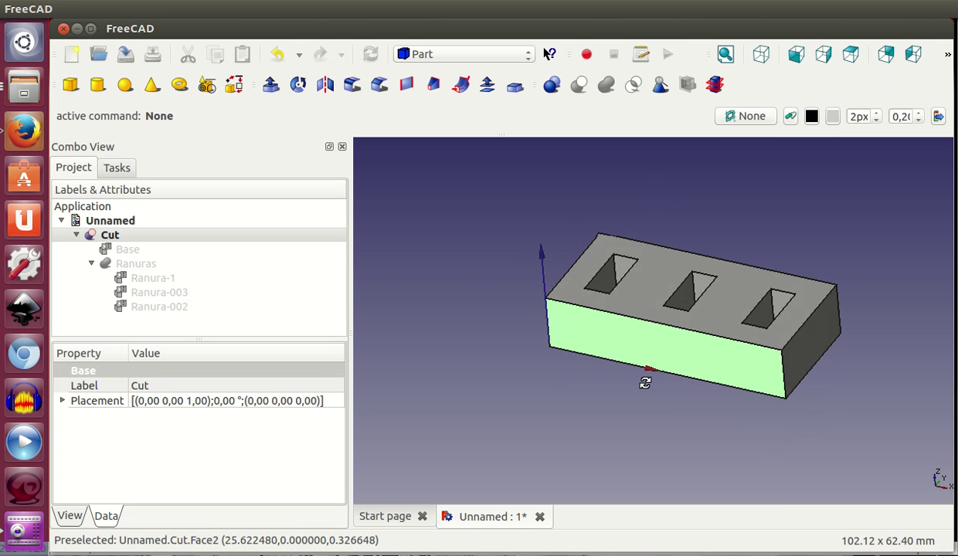
{"action": "left_click", "coordinate": [502, 377]}
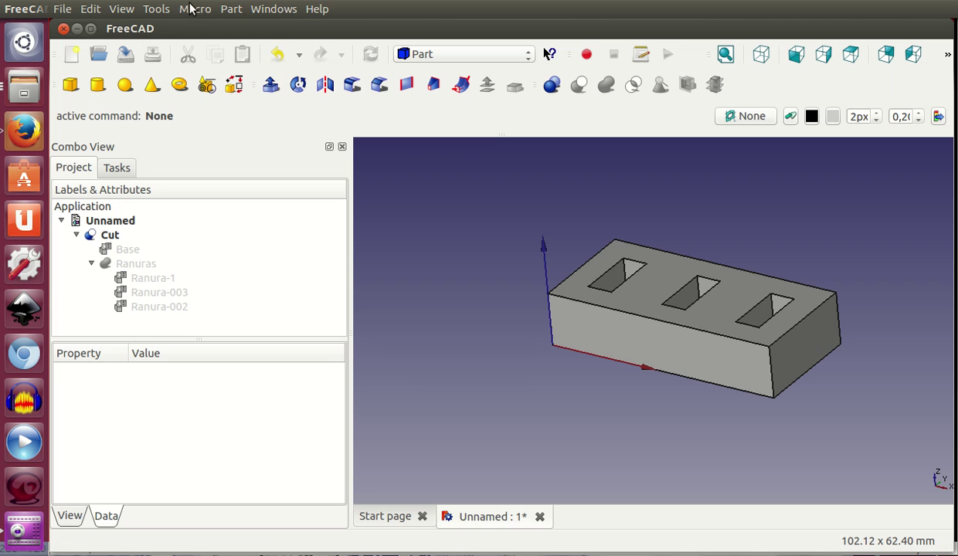
Generate the model's dependency graph from Tools, then close it
{"action": "left_click", "coordinate": [152, 8]}
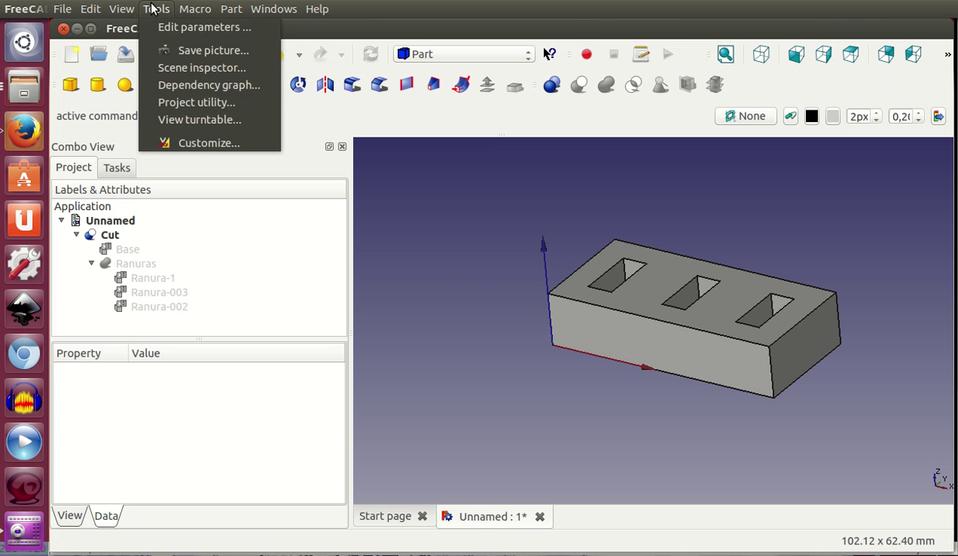
{"action": "left_click", "coordinate": [176, 85]}
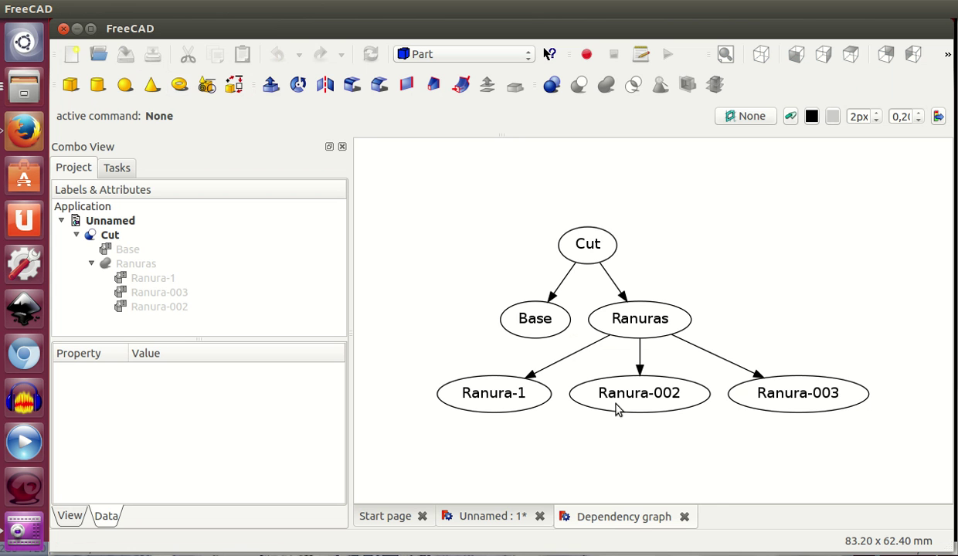
{"action": "left_click", "coordinate": [684, 517]}
Rename the Cut object to Porta-pendrives
{"action": "left_click", "coordinate": [114, 236]}
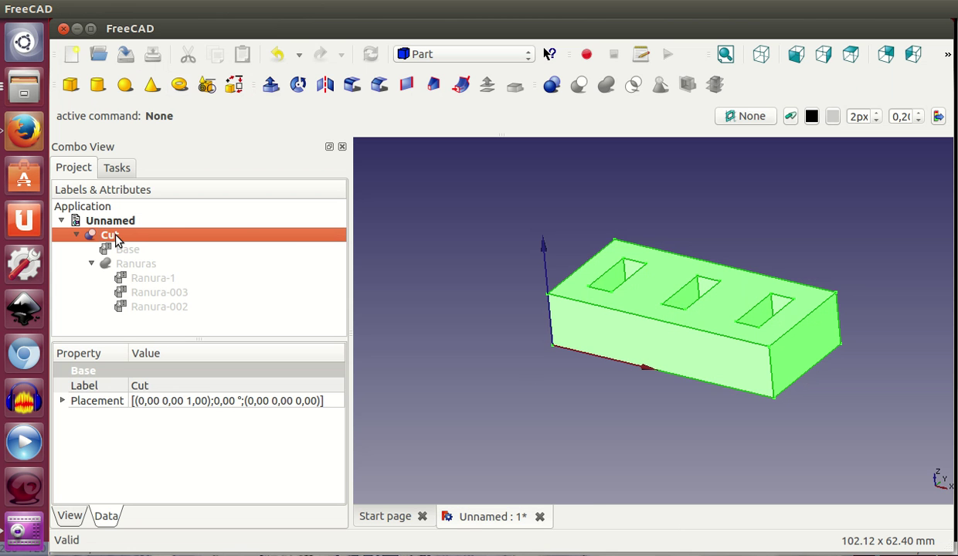
{"action": "left_click", "coordinate": [116, 236]}
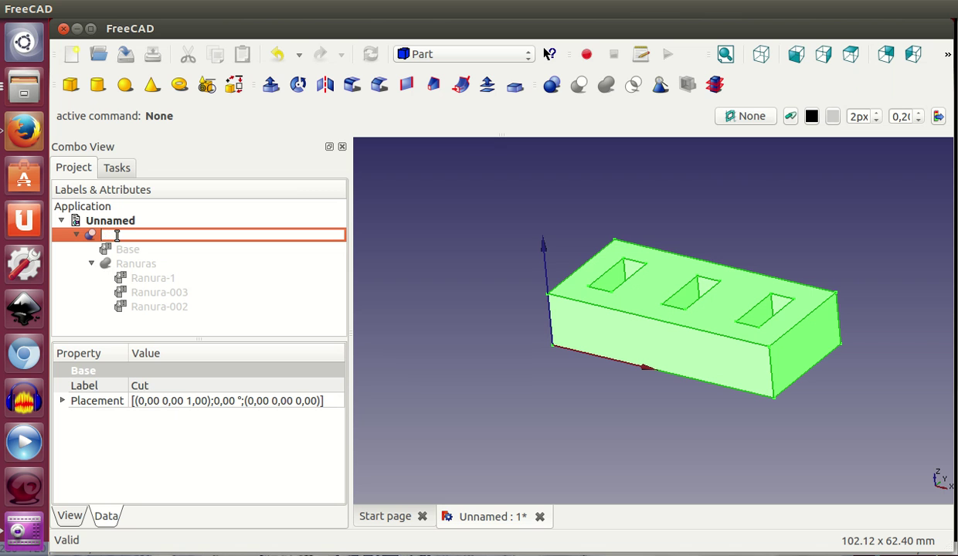
{"action": "type", "text": "Porta-pendrives"}
{"action": "key", "text": "Return"}
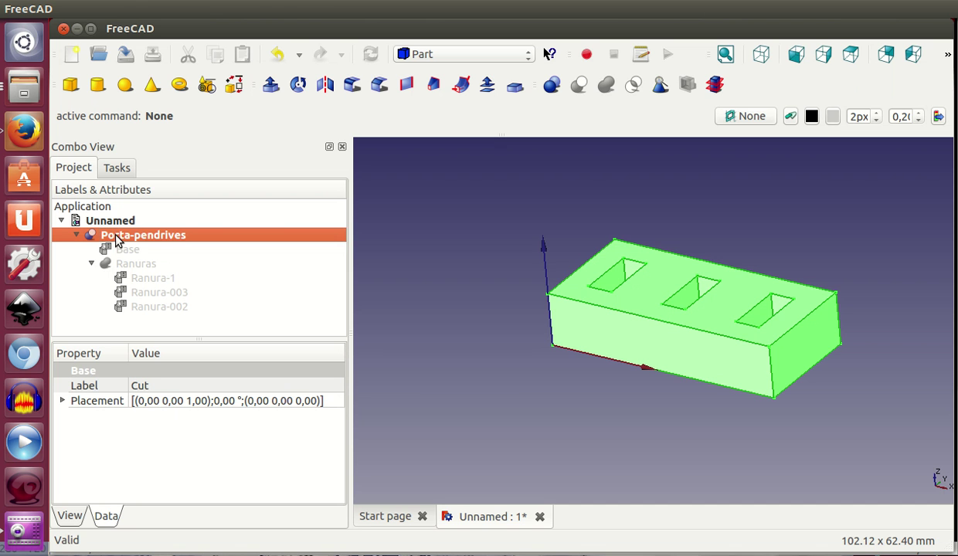
{"action": "left_click", "coordinate": [152, 9]}
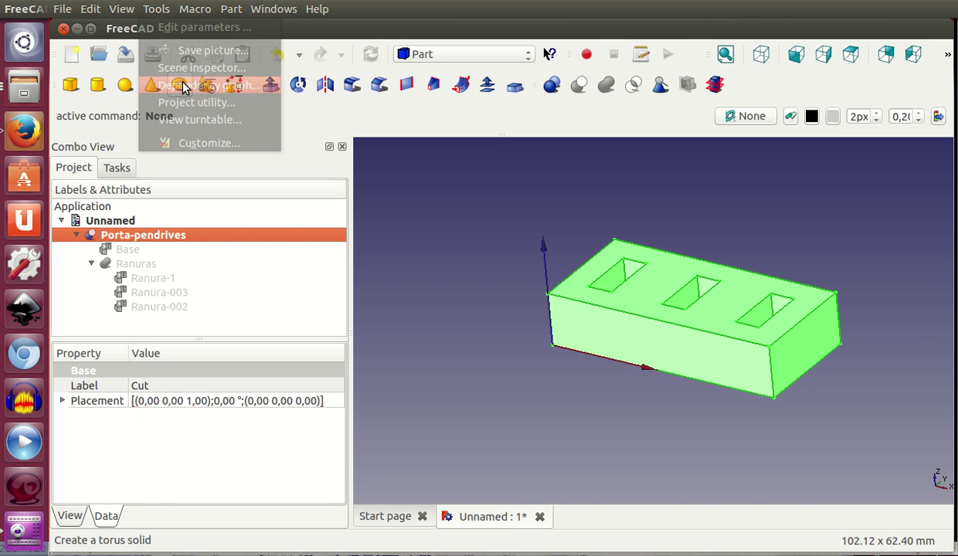
Graph Porta-pendrives from Base and Ranuras, then return to the model, fit and orbit it
{"action": "left_click", "coordinate": [178, 83]}
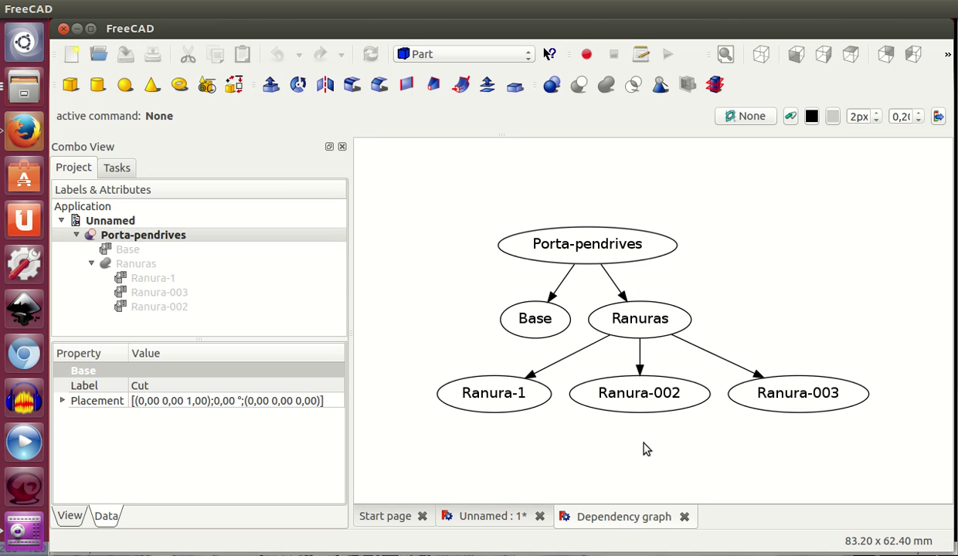
{"action": "left_click", "coordinate": [493, 519]}
{"action": "left_click", "coordinate": [562, 364]}
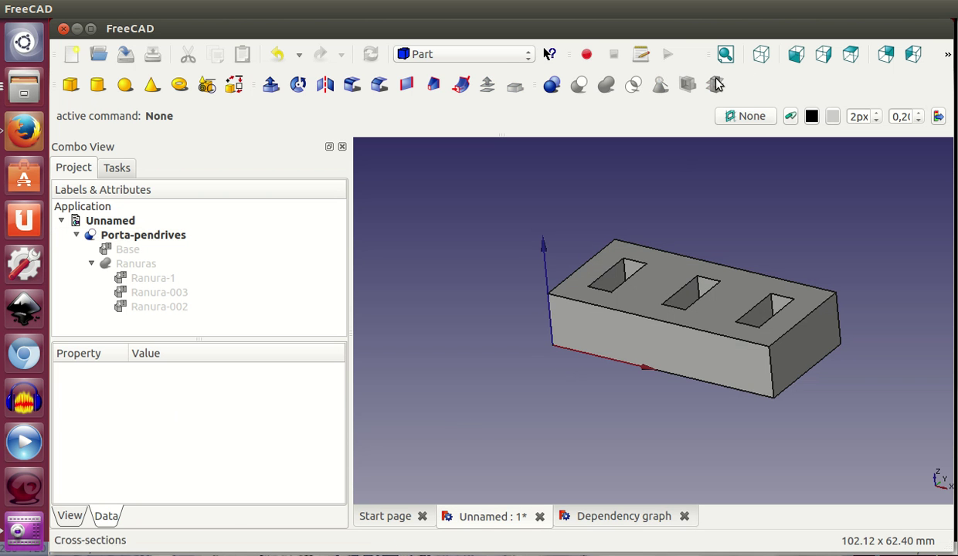
{"action": "left_click", "coordinate": [725, 54]}
{"action": "mouse_move", "coordinate": [648, 342]}
{"action": "middle_mouse_down"}
{"action": "mouse_move", "coordinate": [665, 387]}
{"action": "mouse_move", "coordinate": [651, 335]}
{"action": "mouse_move", "coordinate": [645, 359]}
{"action": "mouse_move", "coordinate": [631, 353]}
{"action": "middle_mouse_up"}
{"action": "scroll", "coordinate": [649, 337], "scroll_direction": "down", "scroll_amount": 3}
{"action": "scroll", "coordinate": [649, 337], "scroll_direction": "up", "scroll_amount": 1}
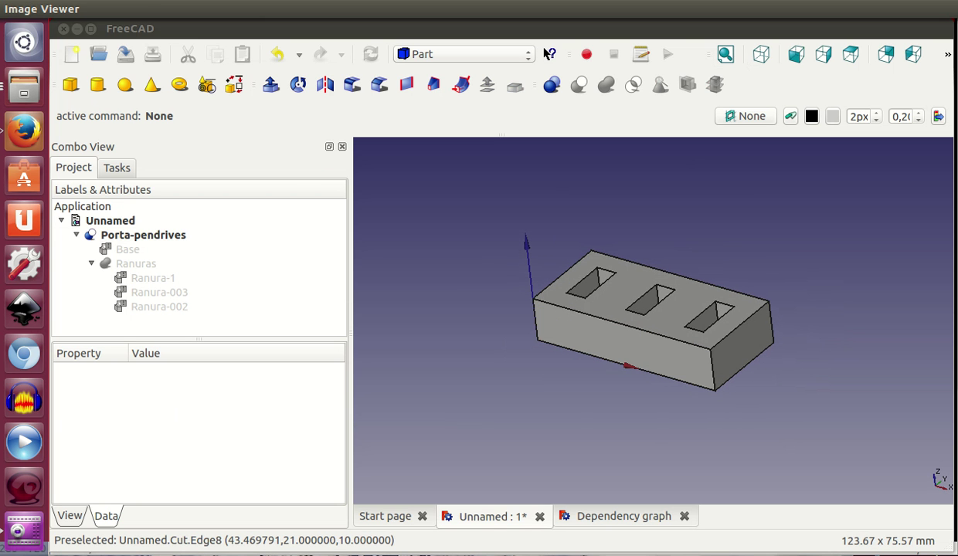
Drag the Image Viewer showing 02-T08-portasds-dimensions.png over the FreeCAD view
{"action": "left_click_drag", "start_coordinate": [888, 161], "coordinate": [543, 162]}
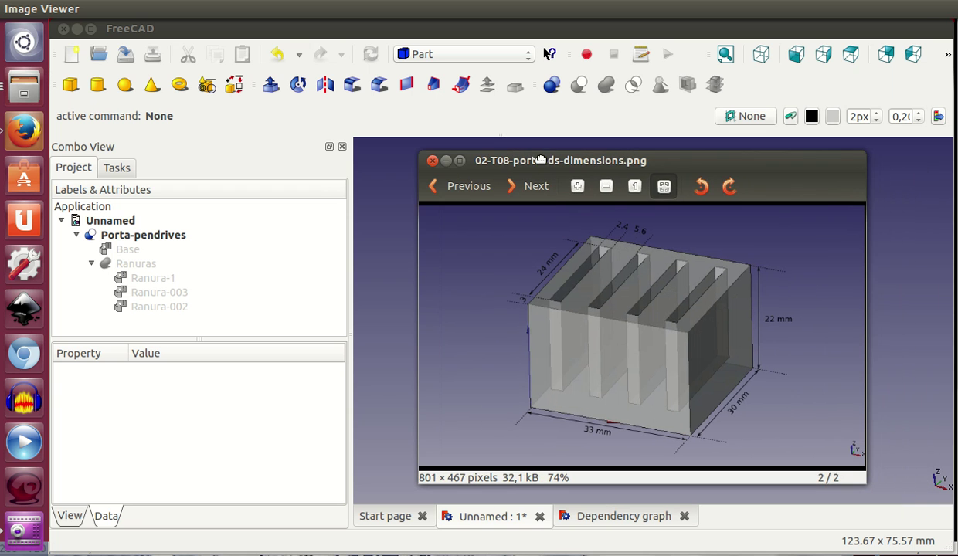